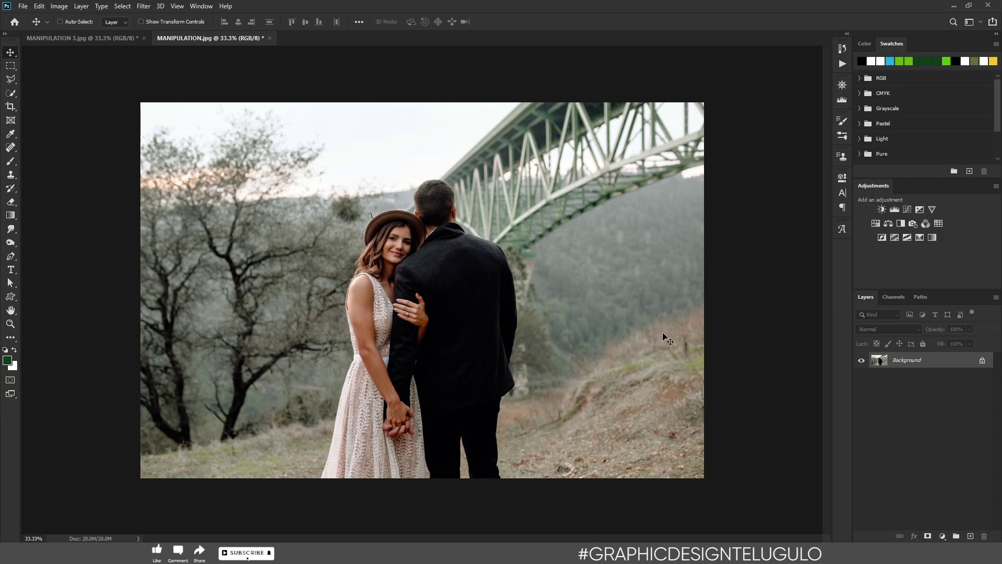
Look over both couple photos, and create a new white RGB document of 3840 by 2160 pixels at 72 pixels/inch.
{"action": "left_click", "coordinate": [100, 38]}
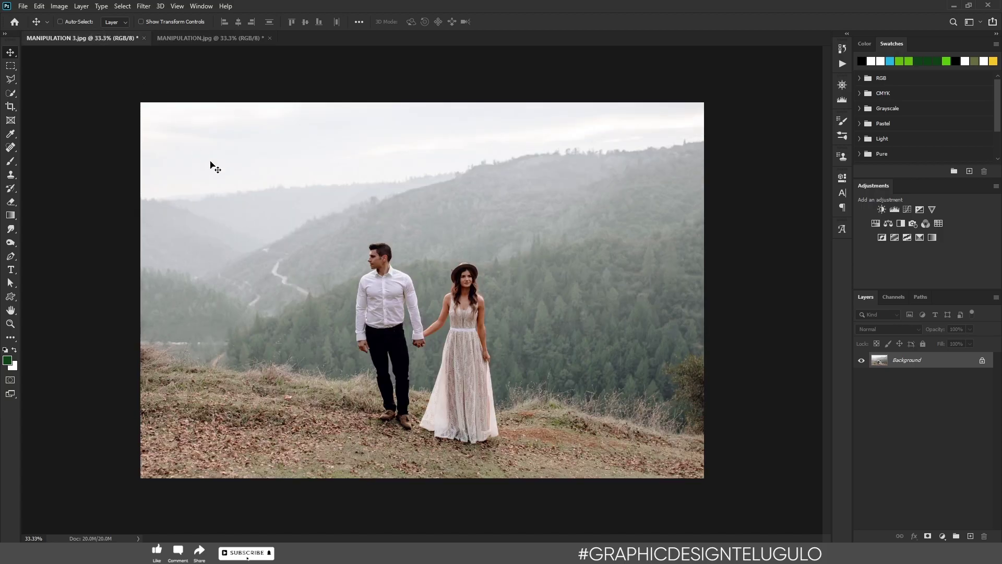
{"action": "key", "text": "ctrl+Tab"}
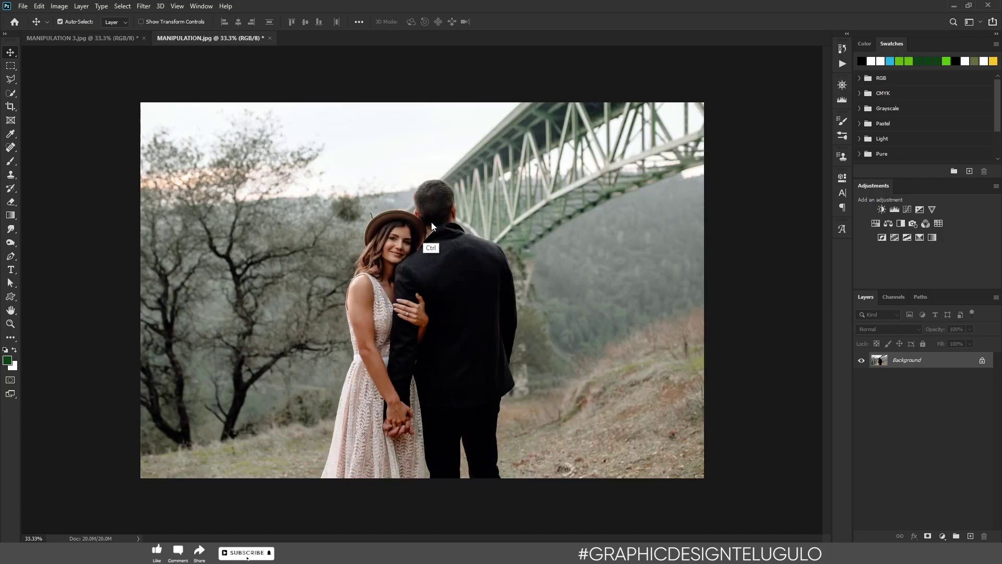
{"action": "key", "text": "ctrl+n"}
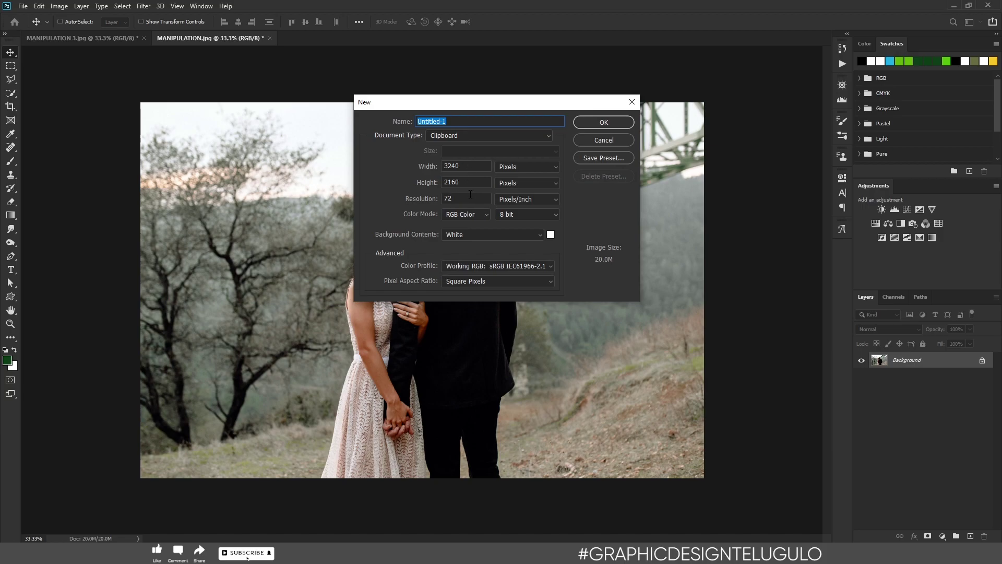
{"action": "double_click", "coordinate": [470, 167]}
{"action": "type", "text": "3"}
{"action": "type", "text": "3"}
{"action": "left_click", "coordinate": [597, 123]}
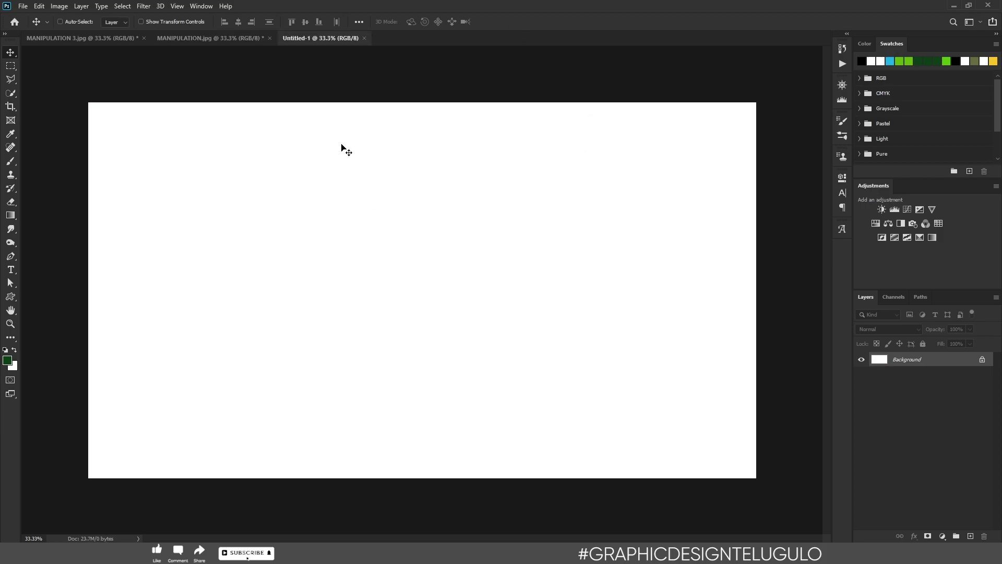
Place the MANIPULATION.jpg photo in the new document, scaled to 118.52% to fill the canvas width and shifted up to the image's bottom edge.
{"action": "left_click", "coordinate": [239, 41]}
{"action": "left_click_drag", "start_coordinate": [425, 278], "coordinate": [454, 314]}
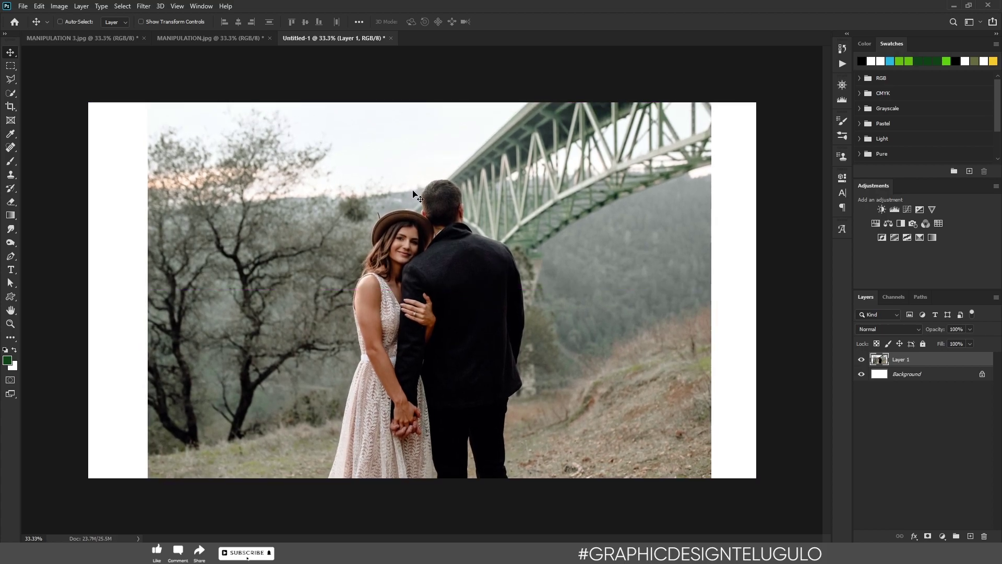
{"action": "key", "text": "ctrl+t"}
{"action": "left_click_drag", "start_coordinate": [708, 292], "coordinate": [757, 289]}
{"action": "left_click_drag", "start_coordinate": [154, 297], "coordinate": [95, 298]}
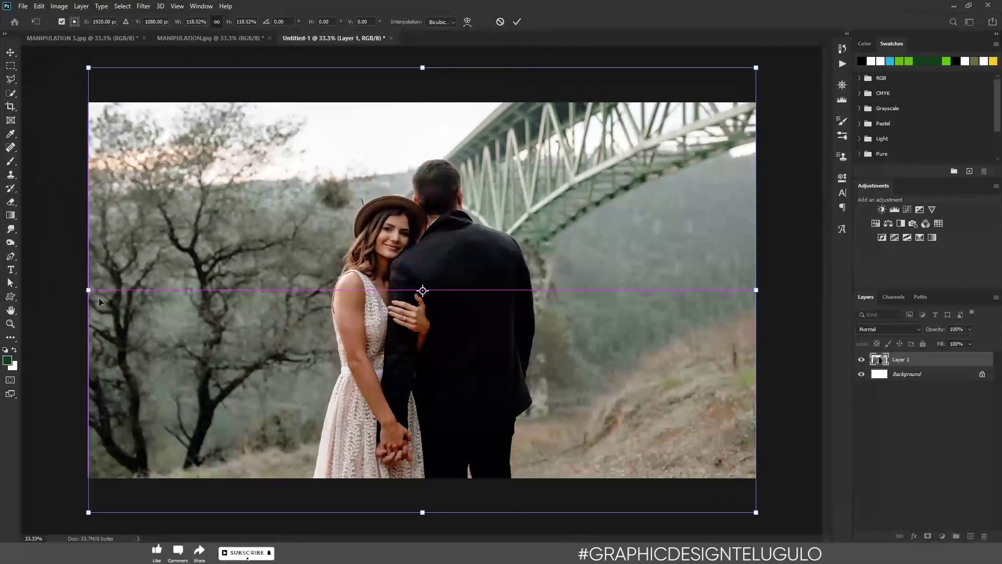
{"action": "left_click_drag", "start_coordinate": [425, 301], "coordinate": [425, 266]}
{"action": "key", "text": "Return"}
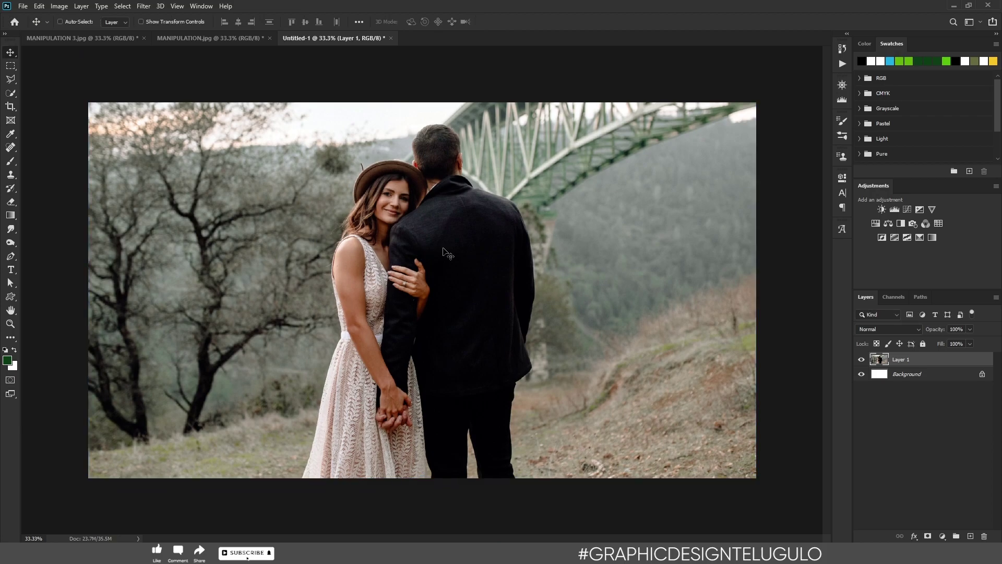
Select the embracing couple on Layer 1 with the Quick Selection tool, including the woman's dress.
{"action": "left_click", "coordinate": [11, 94]}
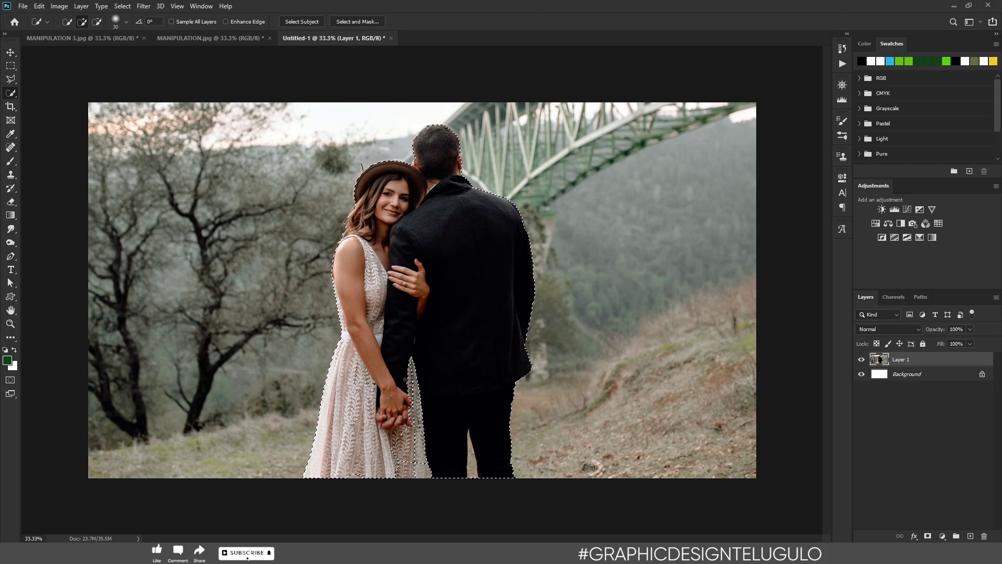
{"action": "mouse_move", "coordinate": [405, 379]}
{"action": "left_mouse_down"}
{"action": "mouse_move", "coordinate": [405, 433]}
{"action": "mouse_move", "coordinate": [394, 458]}
{"action": "left_mouse_up"}
{"action": "mouse_move", "coordinate": [322, 174]}
{"action": "left_mouse_down"}
{"action": "mouse_move", "coordinate": [392, 316]}
{"action": "mouse_move", "coordinate": [161, 309]}
{"action": "left_mouse_up"}
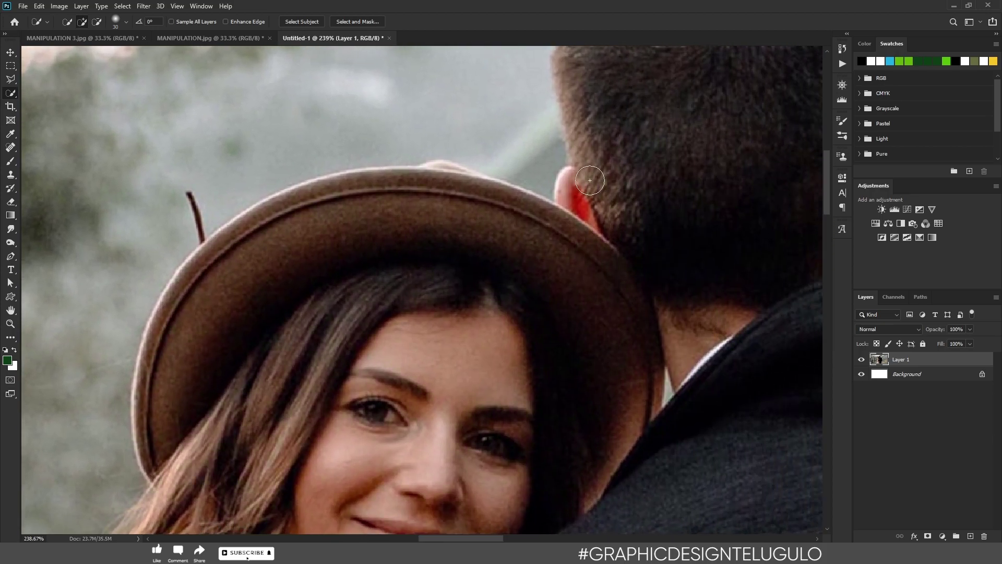
Refine the selection along the woman's hat brim and hair, subtracting the background caught beside the hat.
{"action": "mouse_move", "coordinate": [316, 197]}
{"action": "left_mouse_down"}
{"action": "mouse_move", "coordinate": [286, 195]}
{"action": "mouse_move", "coordinate": [356, 171]}
{"action": "mouse_move", "coordinate": [448, 165]}
{"action": "mouse_move", "coordinate": [523, 191]}
{"action": "mouse_move", "coordinate": [479, 178]}
{"action": "mouse_move", "coordinate": [575, 156]}
{"action": "mouse_move", "coordinate": [509, 172]}
{"action": "mouse_move", "coordinate": [432, 171]}
{"action": "mouse_move", "coordinate": [531, 206]}
{"action": "mouse_move", "coordinate": [555, 200]}
{"action": "mouse_move", "coordinate": [274, 205]}
{"action": "left_mouse_up"}
{"action": "left_click_drag", "start_coordinate": [223, 298], "coordinate": [333, 213]}
{"action": "mouse_move", "coordinate": [253, 362]}
{"action": "left_mouse_down"}
{"action": "mouse_move", "coordinate": [357, 132]}
{"action": "mouse_move", "coordinate": [306, 165]}
{"action": "mouse_move", "coordinate": [357, 124]}
{"action": "mouse_move", "coordinate": [325, 170]}
{"action": "left_mouse_up"}
{"action": "mouse_move", "coordinate": [261, 392]}
{"action": "left_mouse_down"}
{"action": "mouse_move", "coordinate": [244, 329]}
{"action": "mouse_move", "coordinate": [249, 273]}
{"action": "mouse_move", "coordinate": [251, 351]}
{"action": "mouse_move", "coordinate": [258, 244]}
{"action": "mouse_move", "coordinate": [278, 195]}
{"action": "mouse_move", "coordinate": [367, 126]}
{"action": "mouse_move", "coordinate": [297, 182]}
{"action": "left_mouse_up"}
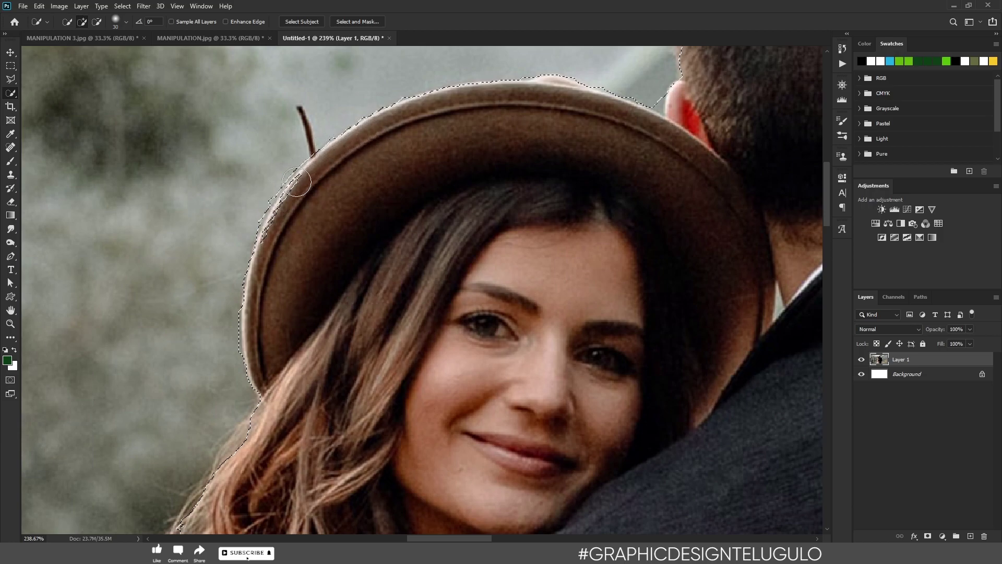
{"action": "mouse_move", "coordinate": [271, 224]}
{"action": "left_mouse_down"}
{"action": "mouse_move", "coordinate": [261, 217]}
{"action": "mouse_move", "coordinate": [244, 287]}
{"action": "mouse_move", "coordinate": [257, 383]}
{"action": "mouse_move", "coordinate": [246, 373]}
{"action": "mouse_move", "coordinate": [246, 399]}
{"action": "left_mouse_up"}
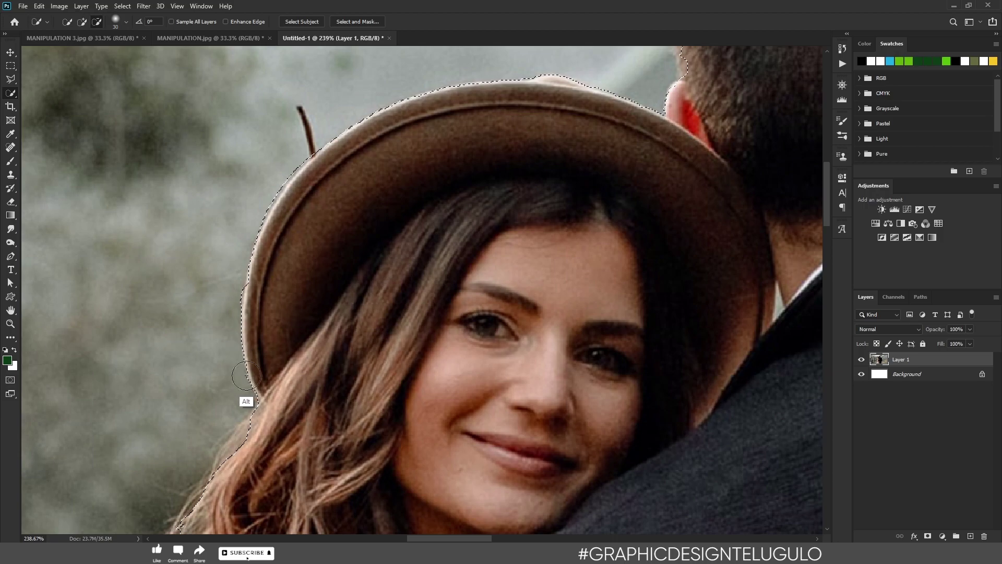
{"action": "left_click_drag", "start_coordinate": [355, 388], "coordinate": [248, 394]}
Refine the selection around the man's head, hair and ear.
{"action": "left_click_drag", "start_coordinate": [448, 201], "coordinate": [553, 271]}
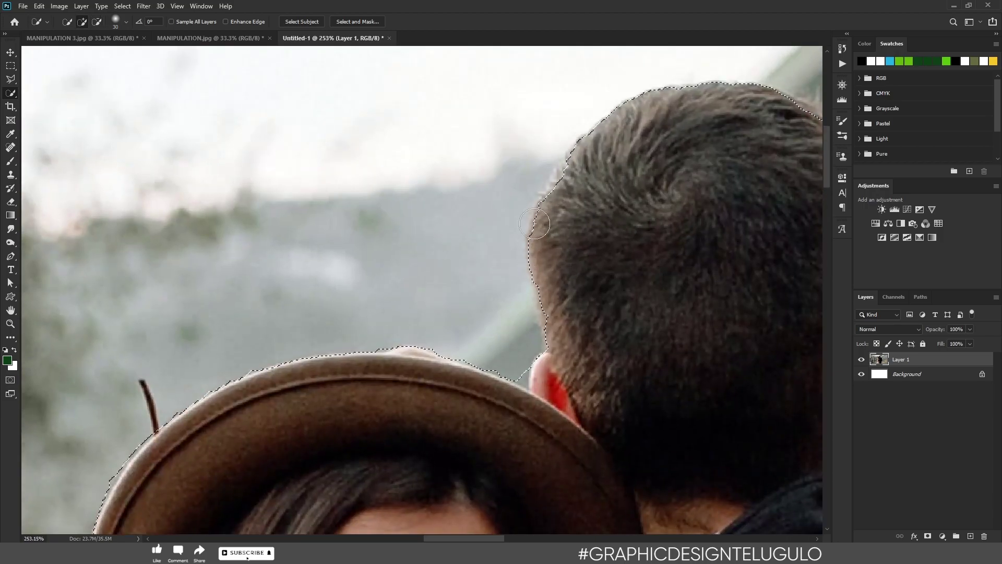
{"action": "mouse_move", "coordinate": [783, 110]}
{"action": "left_mouse_down"}
{"action": "mouse_move", "coordinate": [645, 169]}
{"action": "mouse_move", "coordinate": [711, 209]}
{"action": "mouse_move", "coordinate": [730, 238]}
{"action": "left_mouse_up"}
{"action": "mouse_move", "coordinate": [731, 385]}
{"action": "left_mouse_down"}
{"action": "mouse_move", "coordinate": [626, 293]}
{"action": "mouse_move", "coordinate": [658, 330]}
{"action": "left_mouse_up"}
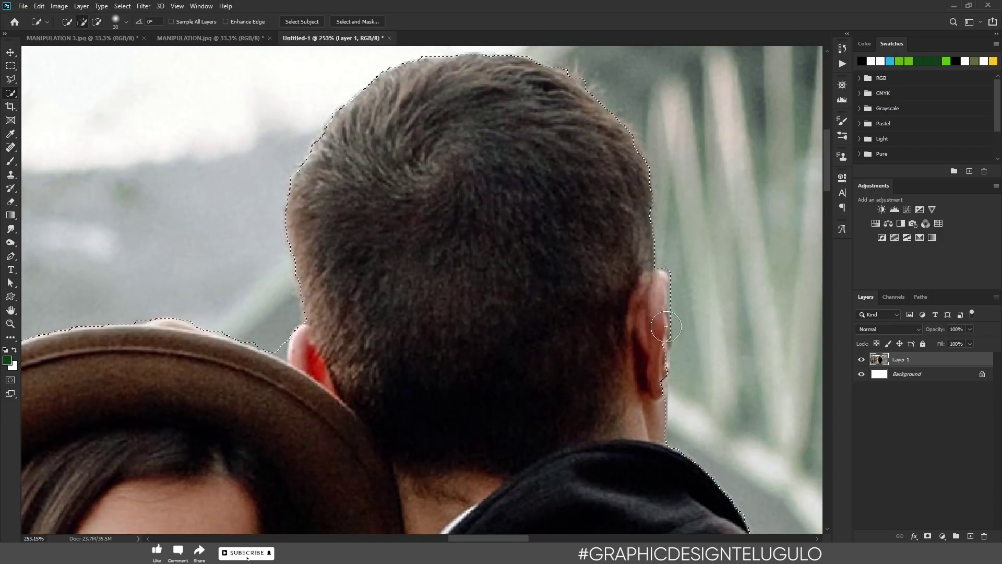
{"action": "mouse_move", "coordinate": [654, 370]}
{"action": "left_mouse_down"}
{"action": "mouse_move", "coordinate": [637, 281]}
{"action": "mouse_move", "coordinate": [646, 338]}
{"action": "left_mouse_up"}
{"action": "key", "text": "ctrl+0"}
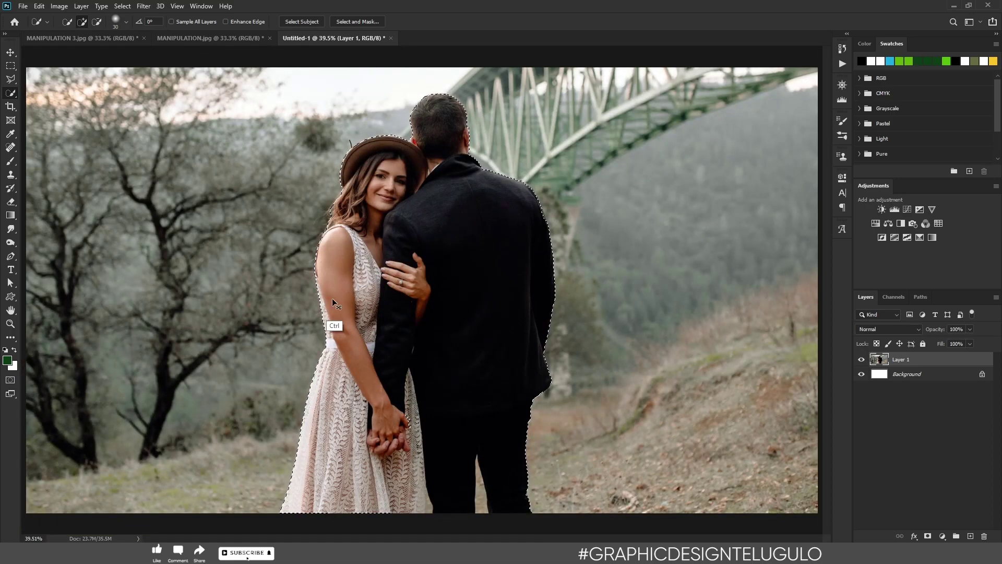
Refine the selection along the man's jacket shoulder and sleeve, and use it to mask Layer 1 down to the couple.
{"action": "left_click_drag", "start_coordinate": [301, 244], "coordinate": [348, 213]}
{"action": "scroll", "coordinate": [348, 212], "scroll_direction": "down", "scroll_amount": 5}
{"action": "scroll", "coordinate": [506, 354], "scroll_direction": "up", "scroll_amount": 3}
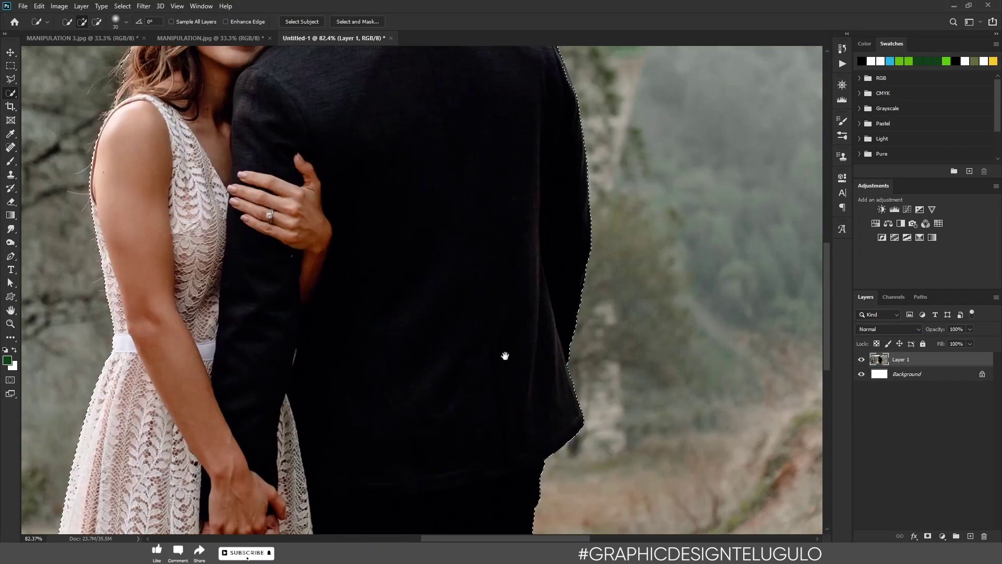
{"action": "scroll", "coordinate": [538, 161], "scroll_direction": "up", "scroll_amount": 3}
{"action": "left_click_drag", "start_coordinate": [598, 122], "coordinate": [631, 146]}
{"action": "left_click_drag", "start_coordinate": [698, 318], "coordinate": [687, 270]}
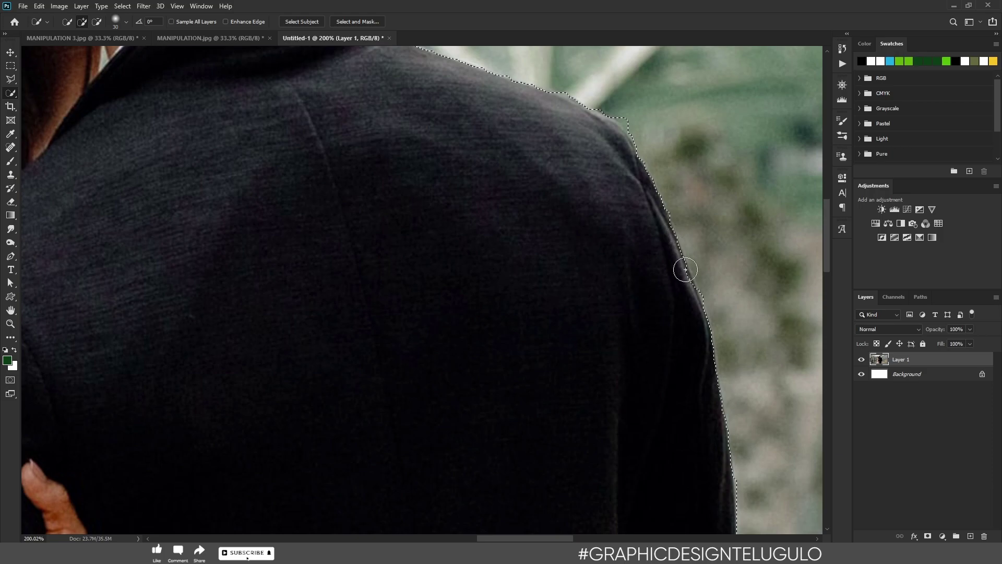
{"action": "scroll", "coordinate": [560, 233], "scroll_direction": "down", "scroll_amount": 5}
{"action": "scroll", "coordinate": [293, 201], "scroll_direction": "up", "scroll_amount": 5}
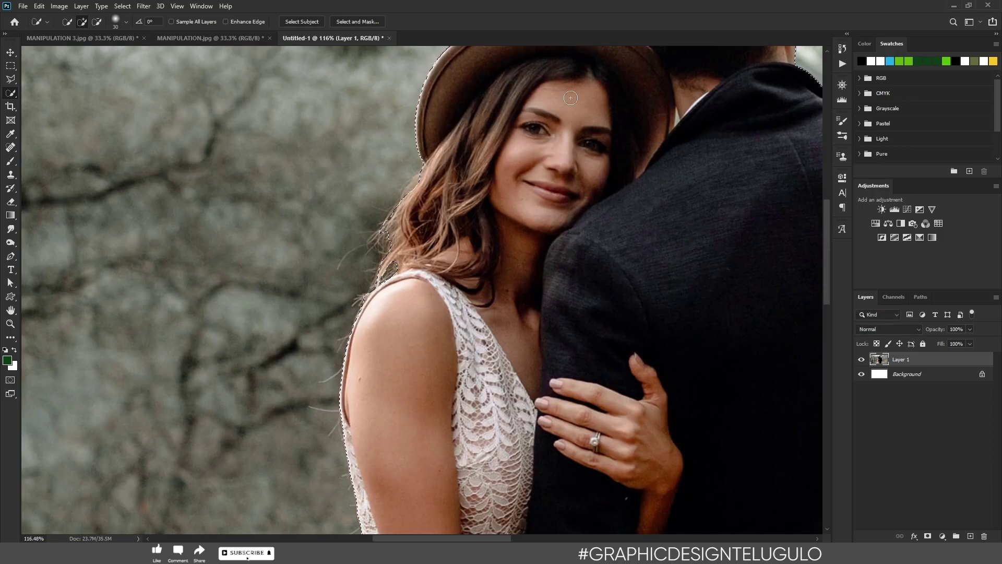
{"action": "scroll", "coordinate": [488, 180], "scroll_direction": "up", "scroll_amount": 1}
{"action": "scroll", "coordinate": [488, 180], "scroll_direction": "down", "scroll_amount": 5}
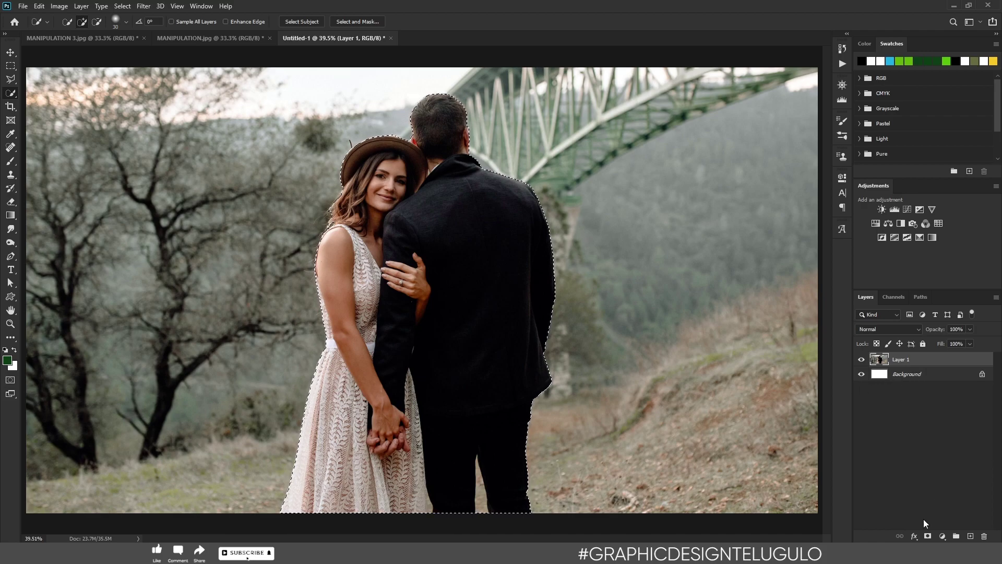
{"action": "left_click", "coordinate": [928, 536]}
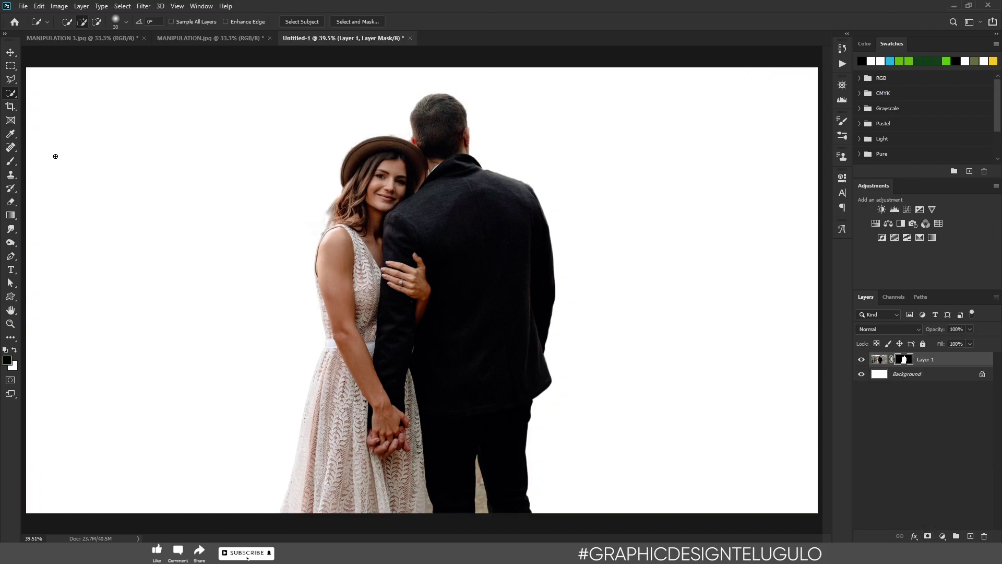
Copy the MANIPULATION 3.jpg hillside photo into the Untitled-1 document as a layer above the masked couple.
{"action": "left_click", "coordinate": [122, 39]}
{"action": "key", "text": "v"}
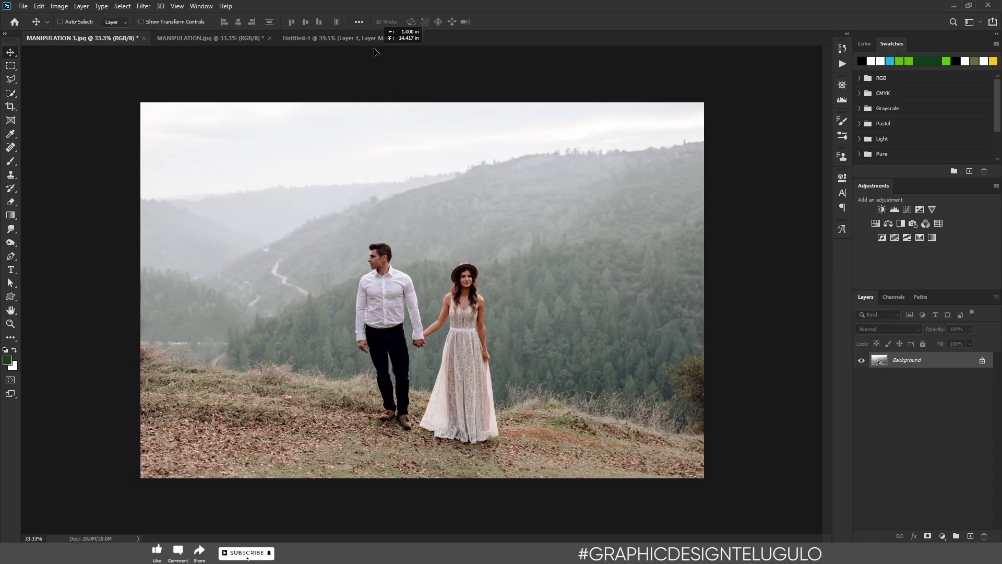
{"action": "left_click_drag", "start_coordinate": [373, 41], "coordinate": [447, 329]}
{"action": "key", "text": "ctrl+minus"}
{"action": "key", "text": "ctrl+minus"}
Scale the hillside photo to 76.85%, keeping its bottom edge on the canvas edge, and shift it over the large couple's lower bodies.
{"action": "key", "text": "ctrl+t"}
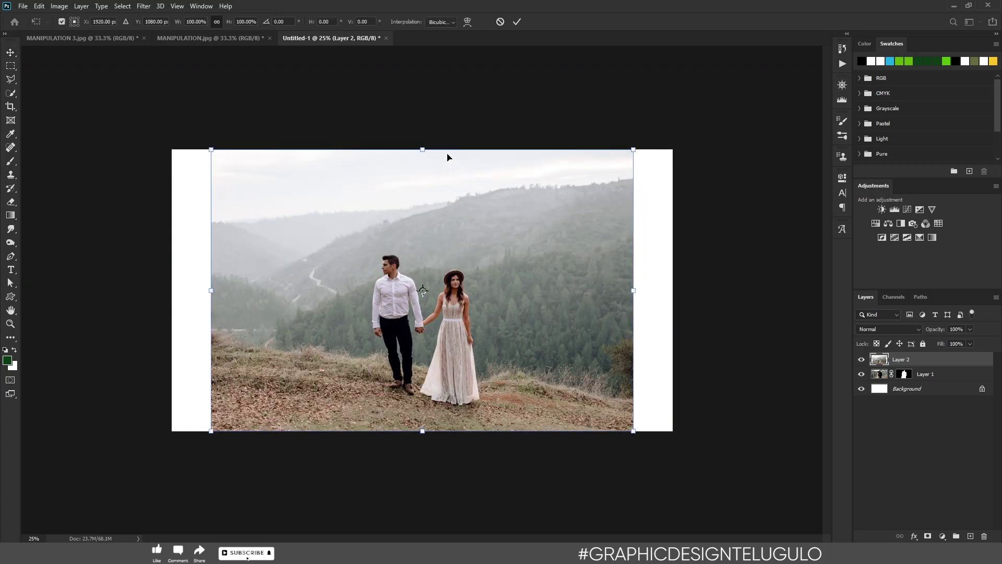
{"action": "left_click_drag", "start_coordinate": [424, 148], "coordinate": [423, 215]}
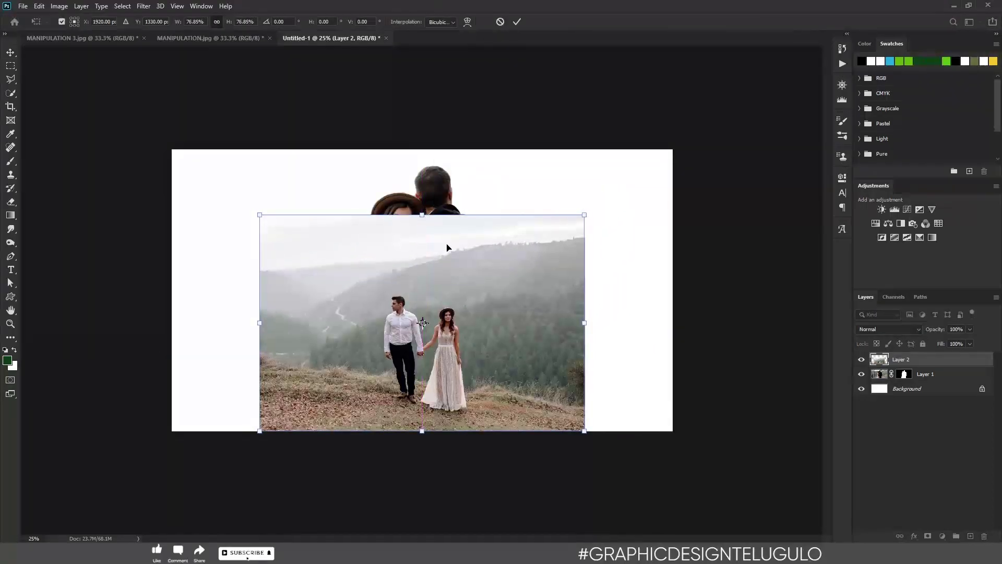
{"action": "left_click_drag", "start_coordinate": [447, 258], "coordinate": [436, 258]}
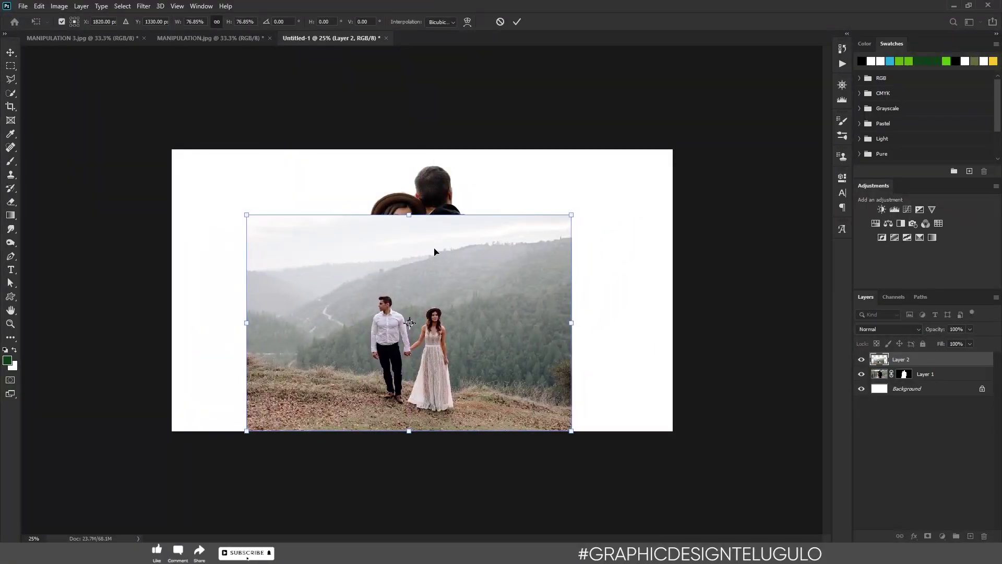
{"action": "key", "text": "Return"}
Clip Layer 2 to the masked couple on Layer 1 and add an empty layer mask to it.
{"action": "right_click", "coordinate": [929, 362]}
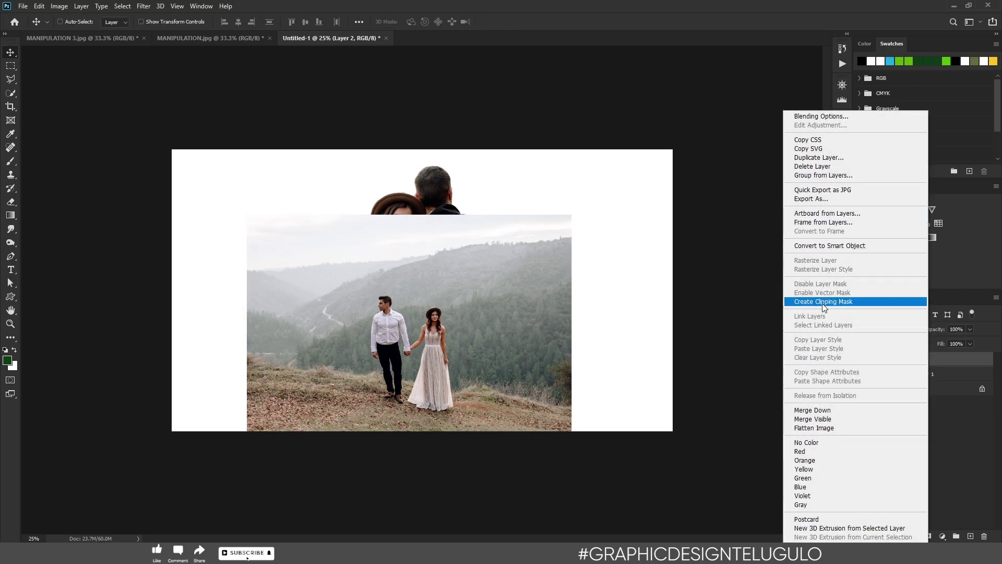
{"action": "left_click", "coordinate": [825, 301]}
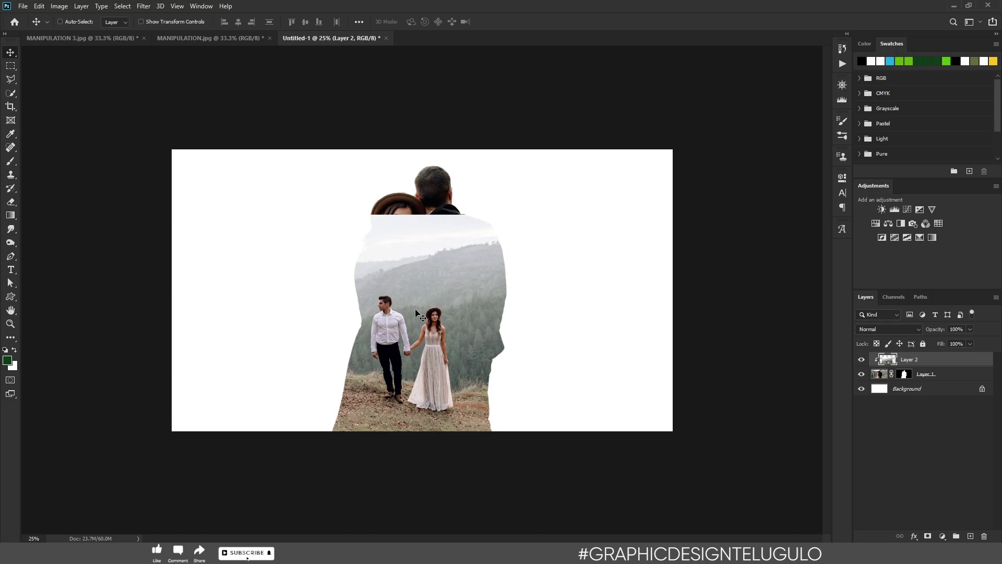
{"action": "left_click", "coordinate": [928, 536]}
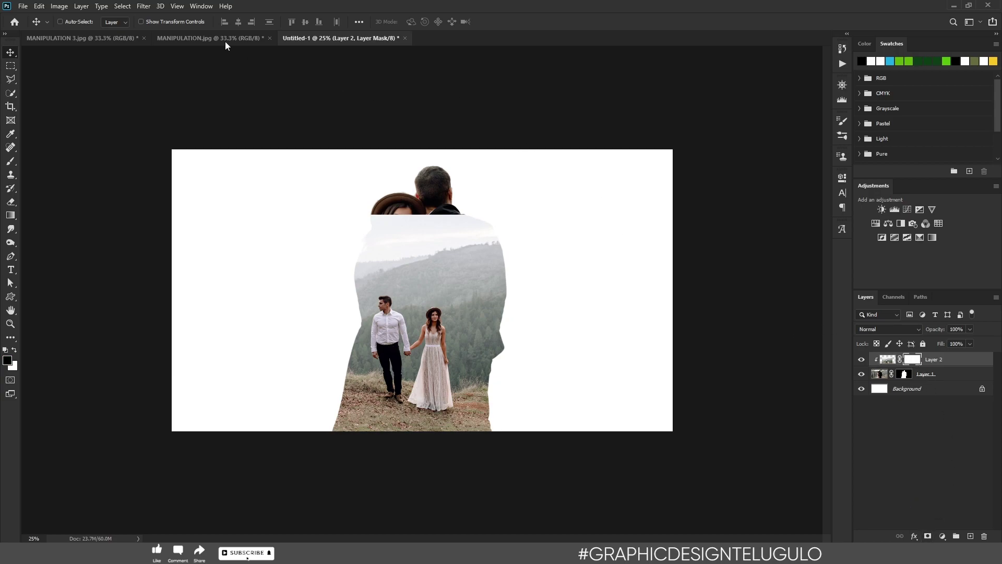
Paint black on Layer 2's mask with a soft brush of up to 1100 px to fade the hillside photo's top and sides into the couple.
{"action": "left_click", "coordinate": [7, 360]}
{"action": "left_click_drag", "start_coordinate": [767, 458], "coordinate": [770, 468]}
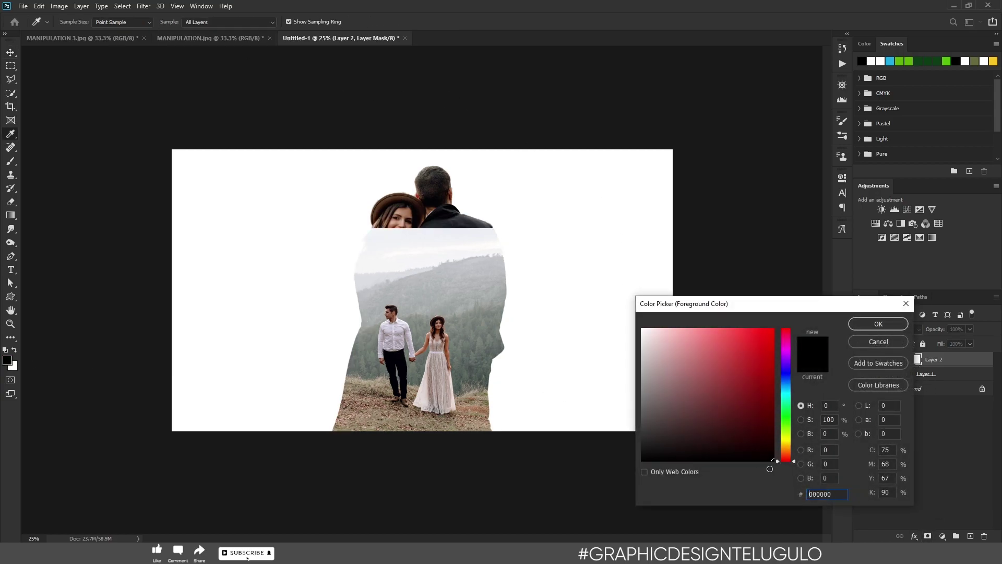
{"action": "left_click", "coordinate": [872, 325]}
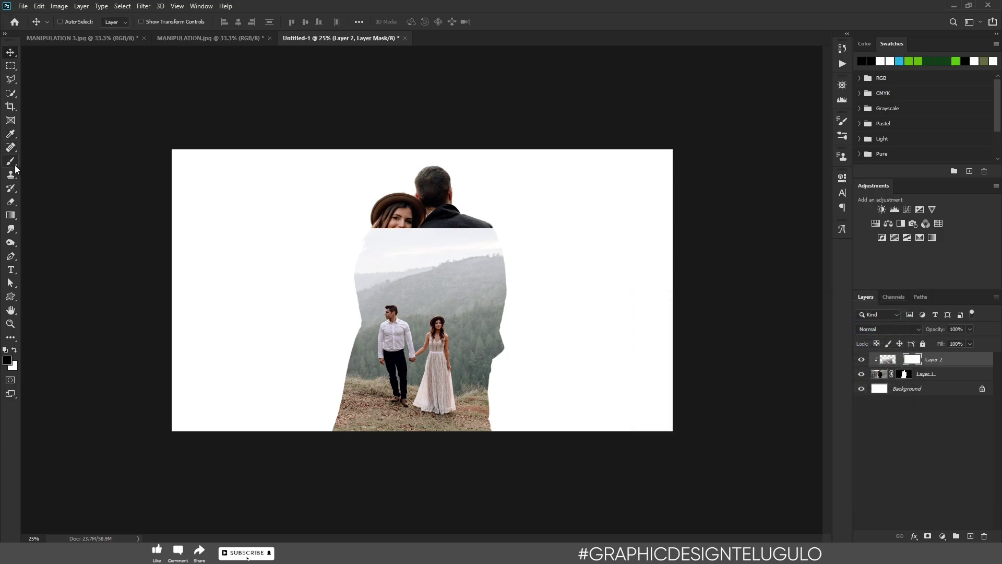
{"action": "key", "text": "b"}
{"action": "mouse_move", "coordinate": [380, 210]}
{"action": "left_mouse_down"}
{"action": "mouse_move", "coordinate": [319, 259]}
{"action": "mouse_move", "coordinate": [332, 260]}
{"action": "mouse_move", "coordinate": [329, 270]}
{"action": "mouse_move", "coordinate": [385, 218]}
{"action": "mouse_move", "coordinate": [452, 210]}
{"action": "mouse_move", "coordinate": [503, 225]}
{"action": "mouse_move", "coordinate": [534, 290]}
{"action": "mouse_move", "coordinate": [464, 230]}
{"action": "mouse_move", "coordinate": [534, 290]}
{"action": "mouse_move", "coordinate": [549, 239]}
{"action": "mouse_move", "coordinate": [525, 158]}
{"action": "mouse_move", "coordinate": [548, 261]}
{"action": "mouse_move", "coordinate": [513, 245]}
{"action": "mouse_move", "coordinate": [526, 235]}
{"action": "mouse_move", "coordinate": [491, 226]}
{"action": "mouse_move", "coordinate": [545, 250]}
{"action": "mouse_move", "coordinate": [540, 258]}
{"action": "mouse_move", "coordinate": [443, 225]}
{"action": "mouse_move", "coordinate": [435, 210]}
{"action": "mouse_move", "coordinate": [390, 206]}
{"action": "mouse_move", "coordinate": [405, 202]}
{"action": "mouse_move", "coordinate": [519, 212]}
{"action": "mouse_move", "coordinate": [487, 212]}
{"action": "mouse_move", "coordinate": [527, 232]}
{"action": "mouse_move", "coordinate": [440, 208]}
{"action": "mouse_move", "coordinate": [296, 245]}
{"action": "mouse_move", "coordinate": [453, 225]}
{"action": "mouse_move", "coordinate": [633, 268]}
{"action": "left_mouse_up"}
{"action": "key", "text": "bracketright"}
{"action": "key", "text": "bracketright"}
{"action": "key", "text": "bracketright"}
{"action": "key", "text": "bracketright"}
{"action": "key", "text": "bracketright"}
{"action": "key", "text": "bracketright"}
{"action": "key", "text": "bracketleft"}
{"action": "key", "text": "bracketleft"}
{"action": "left_click_drag", "start_coordinate": [546, 382], "coordinate": [543, 412]}
{"action": "left_click_drag", "start_coordinate": [275, 407], "coordinate": [280, 425]}
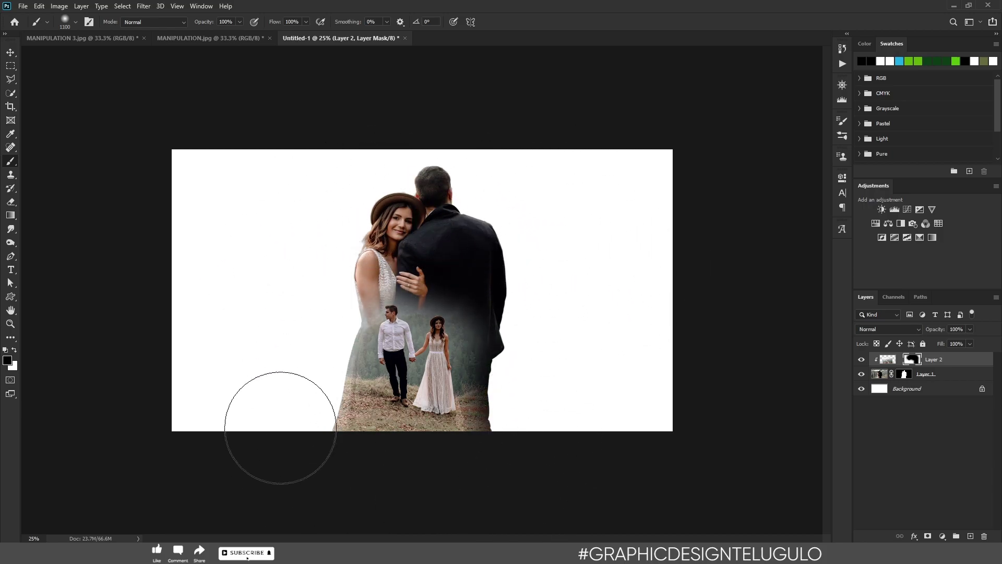
Touch up Layer 2's mask, restoring the area around the small couple in white and hiding the outer edges in black with a 700 px brush.
{"action": "key", "text": "x"}
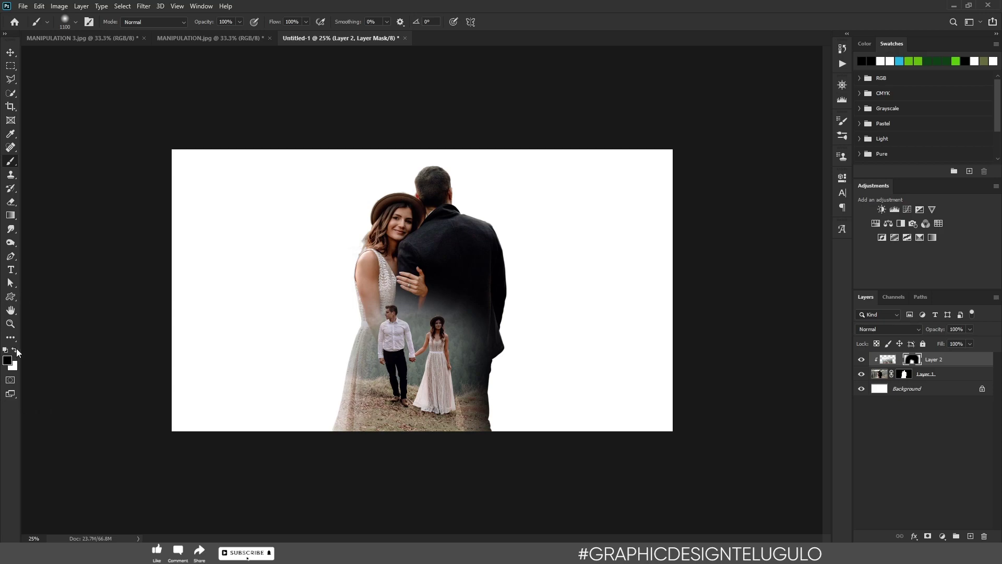
{"action": "left_click_drag", "start_coordinate": [423, 365], "coordinate": [435, 398]}
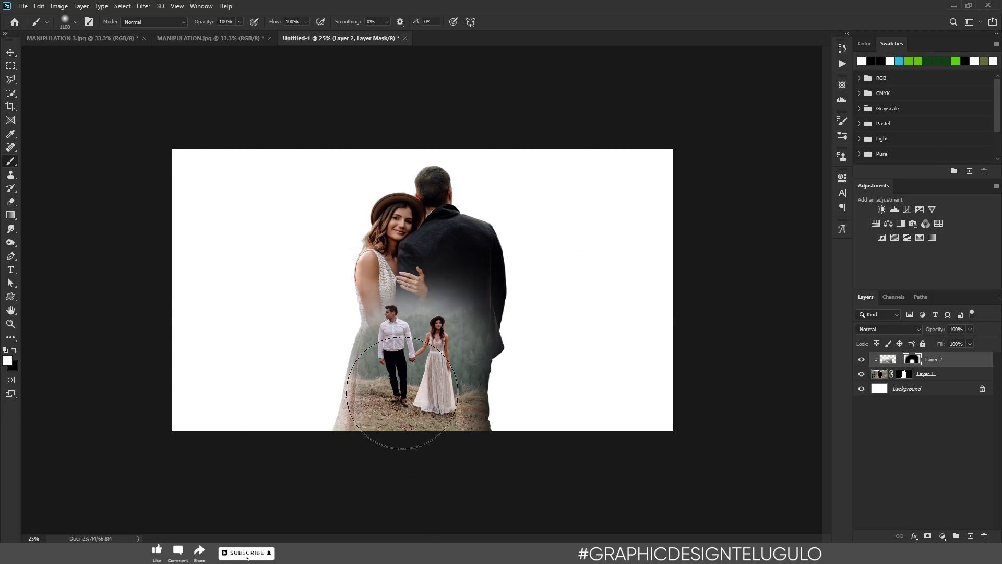
{"action": "key", "text": "x"}
{"action": "mouse_move", "coordinate": [307, 336]}
{"action": "left_mouse_down"}
{"action": "mouse_move", "coordinate": [309, 367]}
{"action": "mouse_move", "coordinate": [281, 412]}
{"action": "mouse_move", "coordinate": [298, 285]}
{"action": "mouse_move", "coordinate": [285, 355]}
{"action": "mouse_move", "coordinate": [249, 346]}
{"action": "mouse_move", "coordinate": [268, 307]}
{"action": "mouse_move", "coordinate": [307, 290]}
{"action": "mouse_move", "coordinate": [295, 353]}
{"action": "mouse_move", "coordinate": [327, 404]}
{"action": "left_mouse_up"}
{"action": "key", "text": "ctrl+z"}
{"action": "key", "text": "bracketleft"}
{"action": "key", "text": "bracketleft"}
{"action": "key", "text": "bracketleft"}
{"action": "key", "text": "bracketleft"}
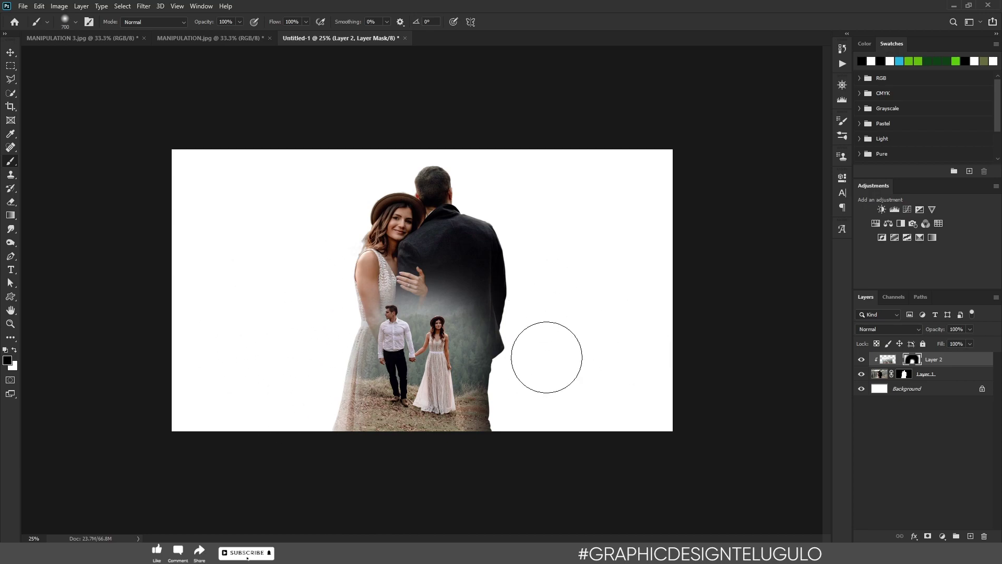
{"action": "left_click_drag", "start_coordinate": [546, 357], "coordinate": [556, 389]}
{"action": "mouse_move", "coordinate": [387, 239]}
{"action": "left_mouse_down"}
{"action": "mouse_move", "coordinate": [465, 247]}
{"action": "mouse_move", "coordinate": [517, 272]}
{"action": "left_mouse_up"}
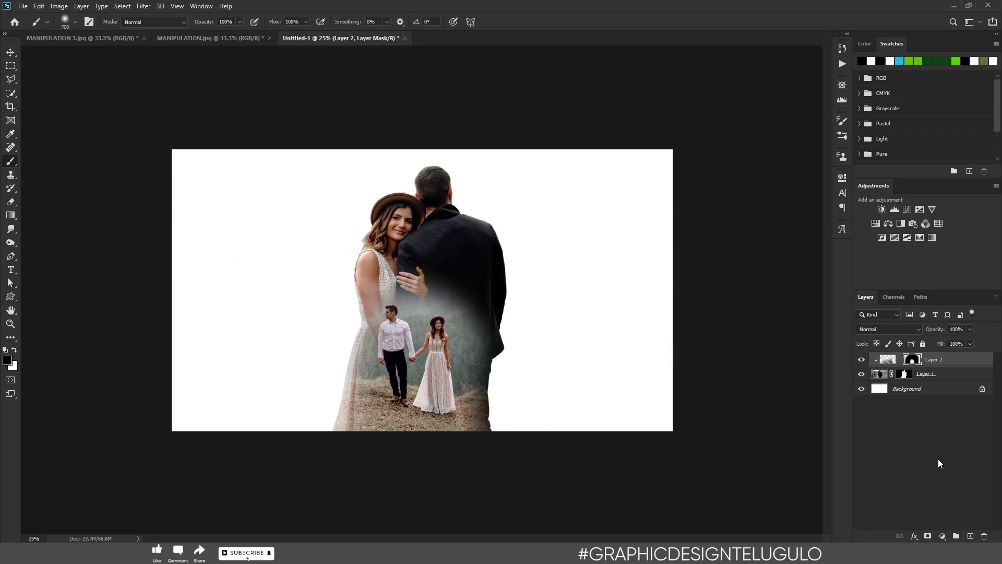
Duplicate the masked Layer 1 and delete the layer mask from the lower original to bring back its full background.
{"action": "left_click", "coordinate": [879, 373]}
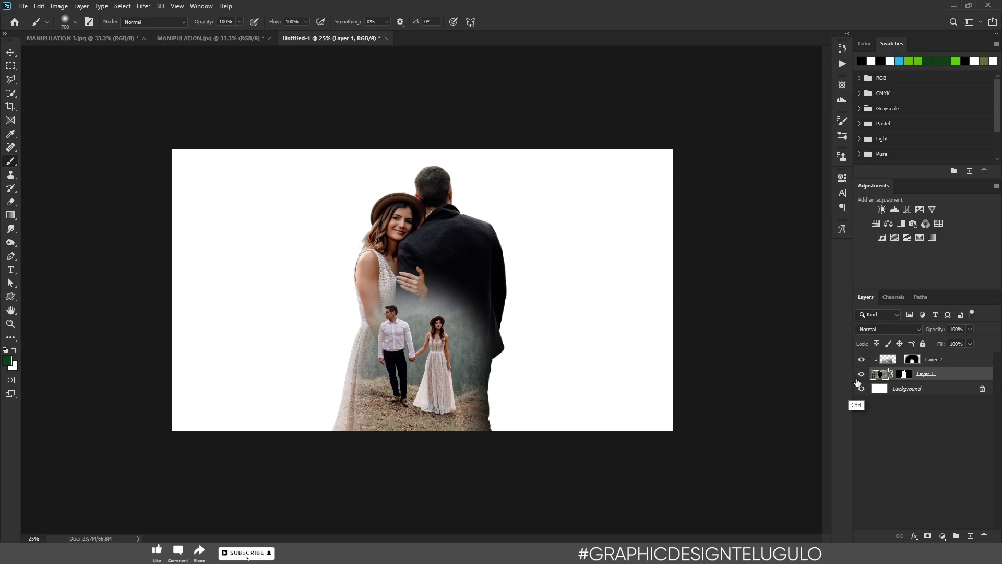
{"action": "key", "text": "ctrl+j"}
{"action": "right_click", "coordinate": [903, 390]}
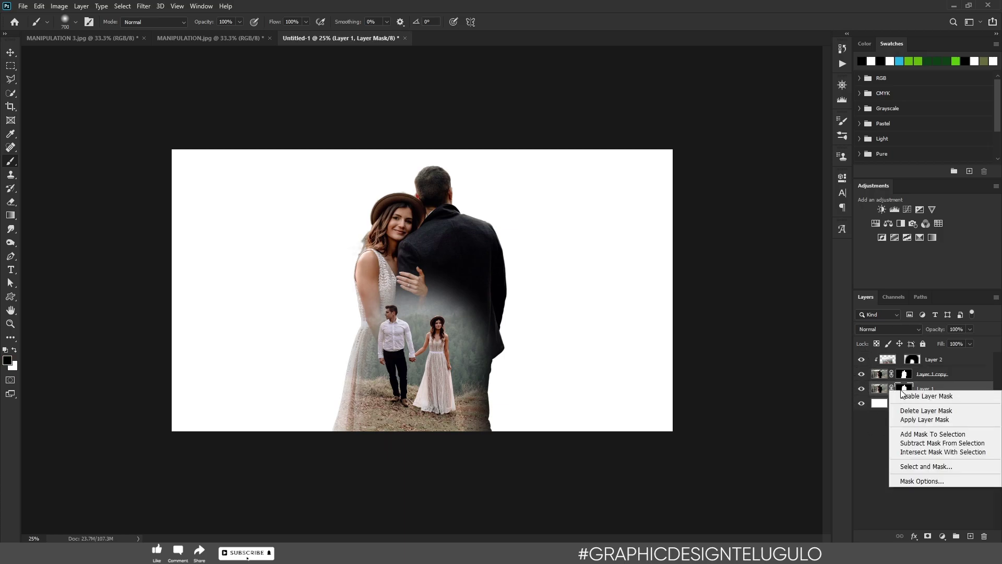
{"action": "left_click", "coordinate": [935, 411]}
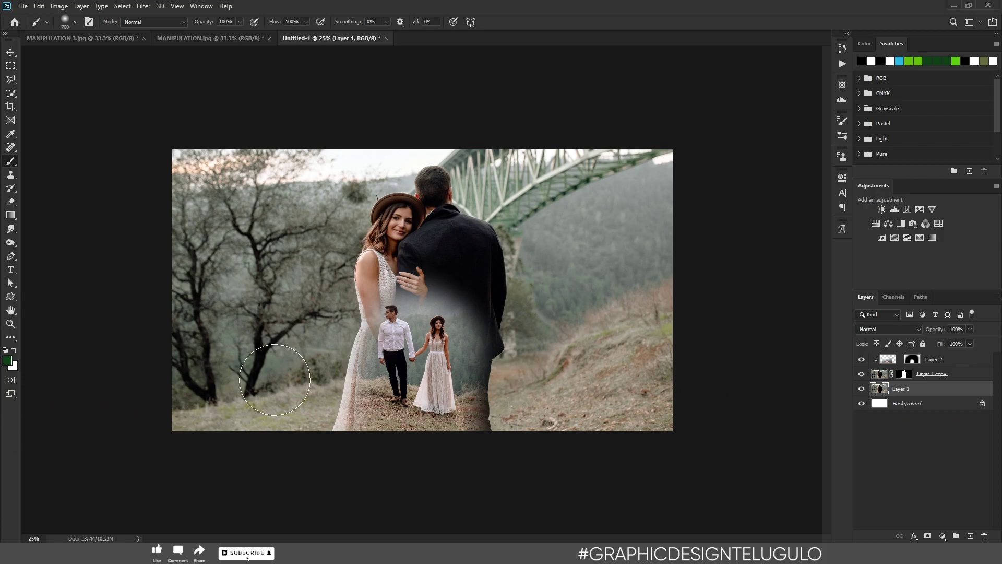
Set the unmasked Layer 1 to the Luminosity blend mode and lower its fill to 54%.
{"action": "left_click", "coordinate": [920, 330]}
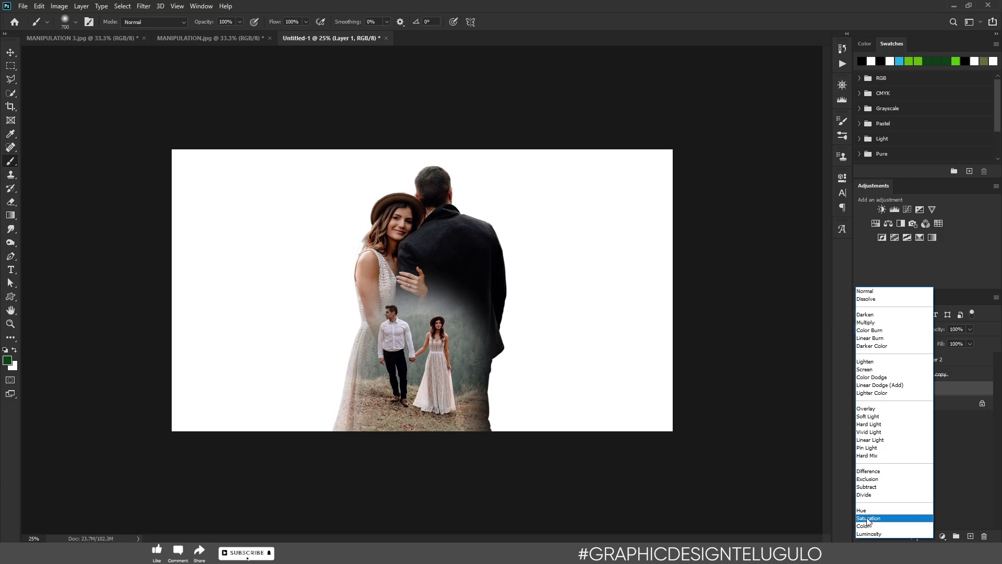
{"action": "left_click", "coordinate": [866, 533]}
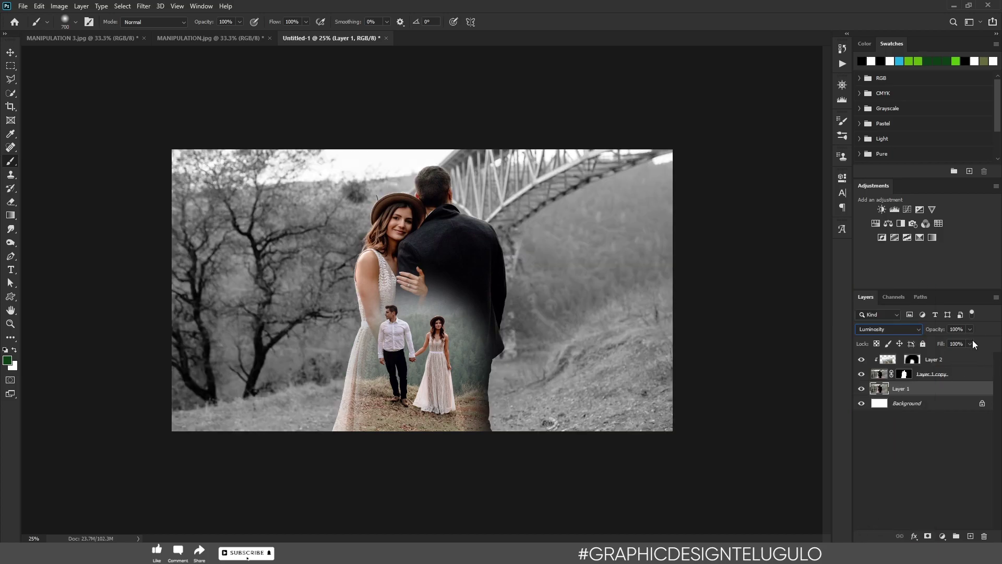
{"action": "left_click", "coordinate": [933, 357]}
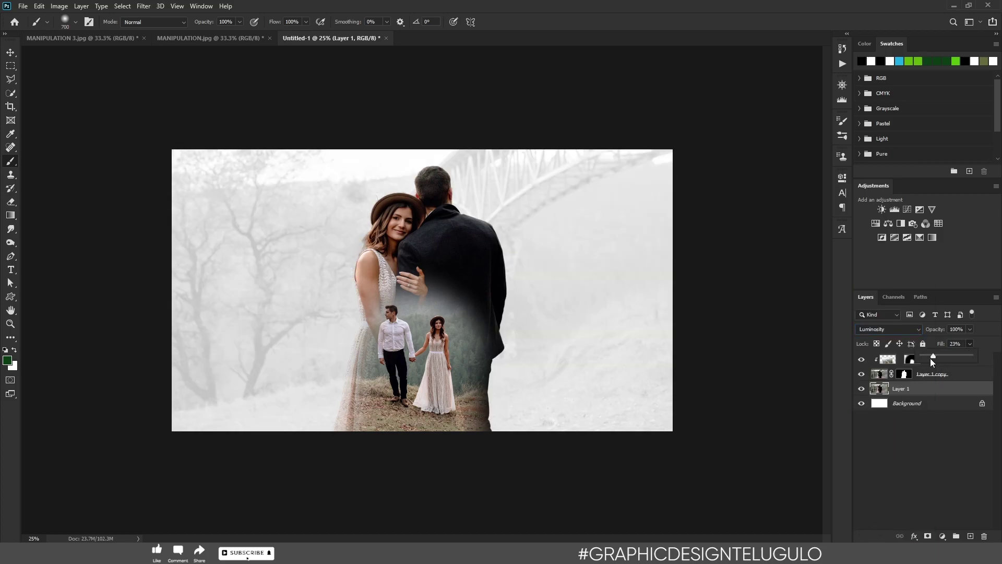
{"action": "left_click_drag", "start_coordinate": [937, 358], "coordinate": [944, 358]}
Add a Hue/Saturation adjustment clipped to Layer 1 copy and set its saturation to -64.
{"action": "left_click", "coordinate": [947, 377]}
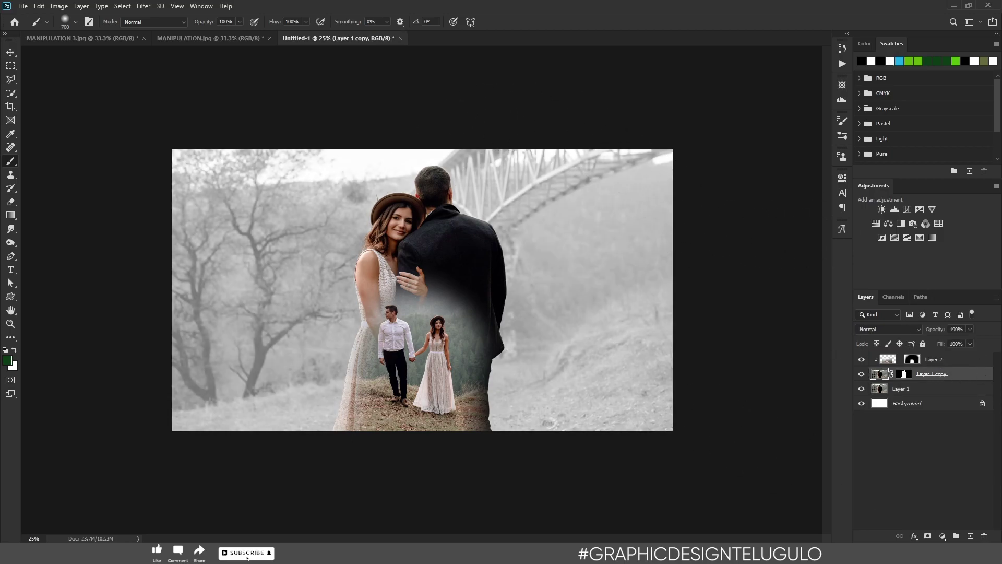
{"action": "left_click", "coordinate": [943, 536]}
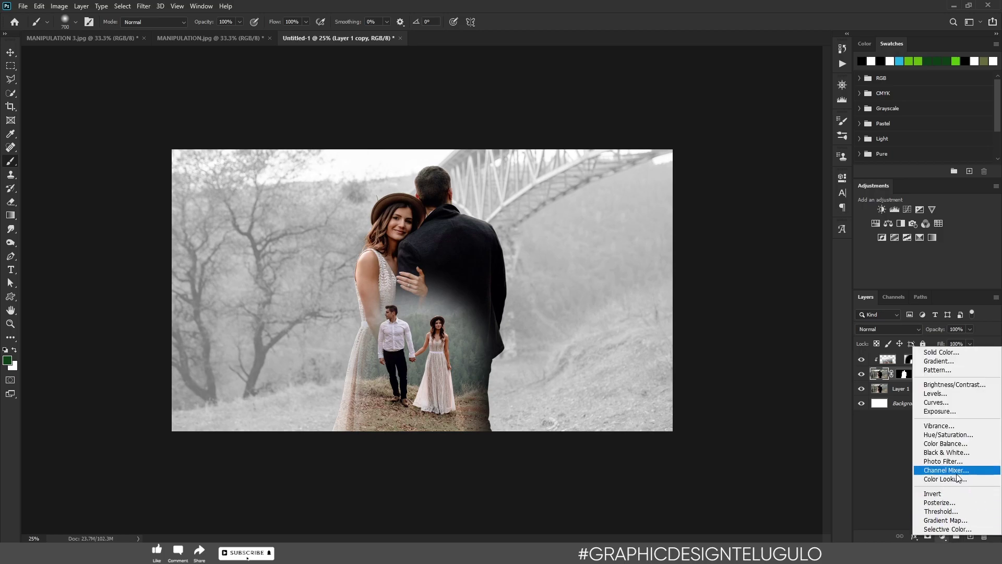
{"action": "left_click", "coordinate": [944, 434]}
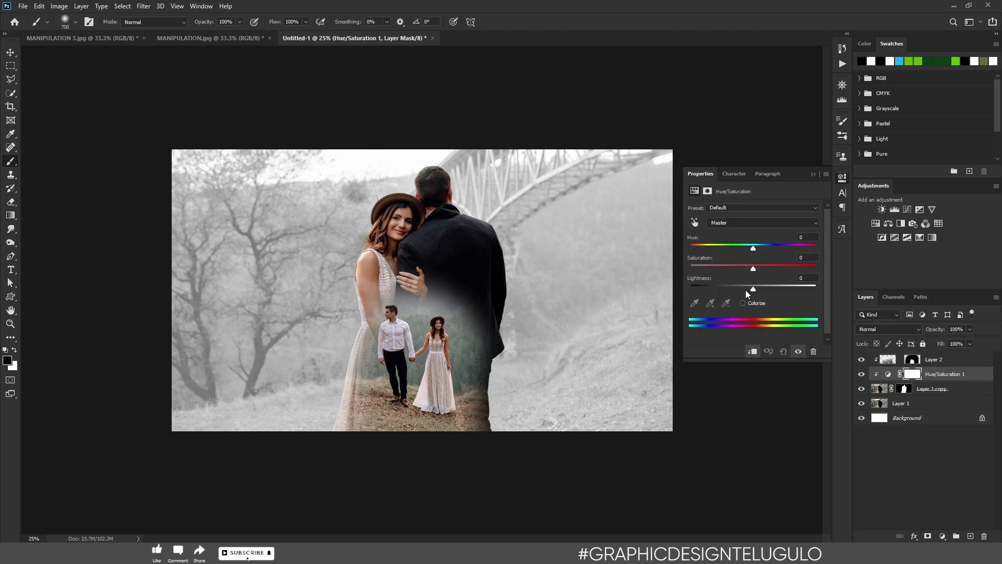
{"action": "left_click_drag", "start_coordinate": [753, 269], "coordinate": [714, 270]}
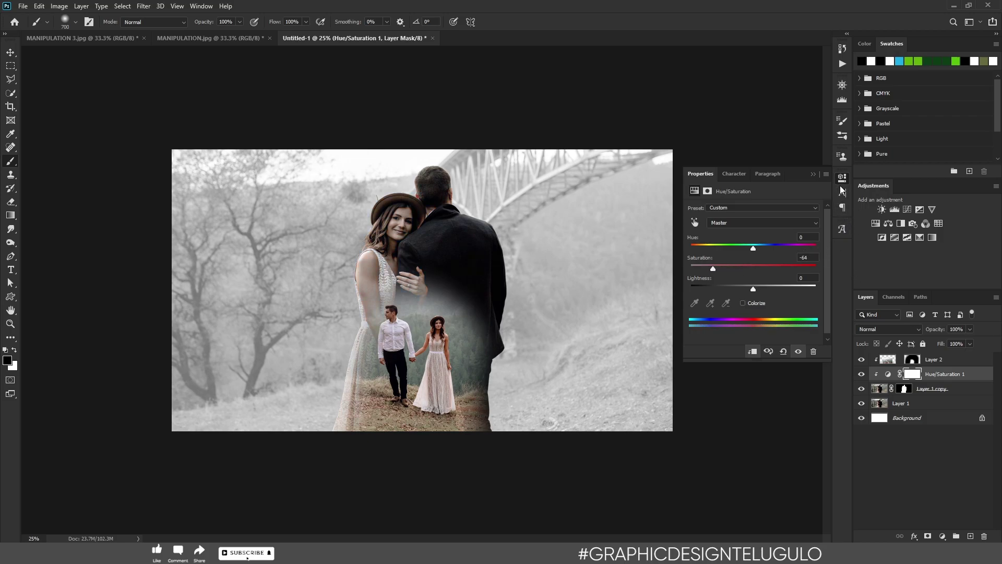
Shift Layer 2's small couple slightly down and enlarge the layer to 102.54%, keeping its bottom edge in place.
{"action": "key", "text": "v"}
{"action": "left_click", "coordinate": [911, 360]}
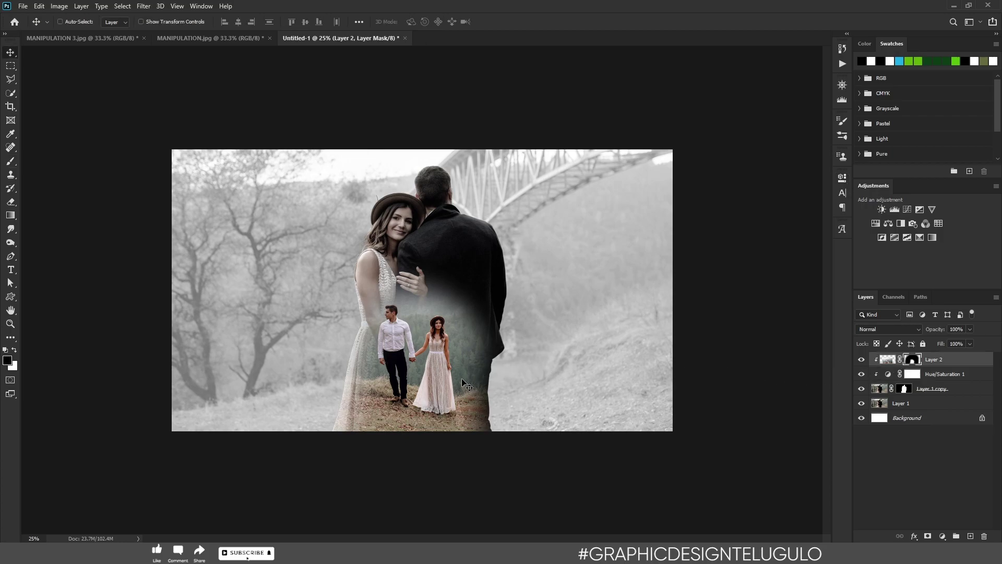
{"action": "left_click_drag", "start_coordinate": [462, 380], "coordinate": [465, 392]}
{"action": "key", "text": "ctrl+t"}
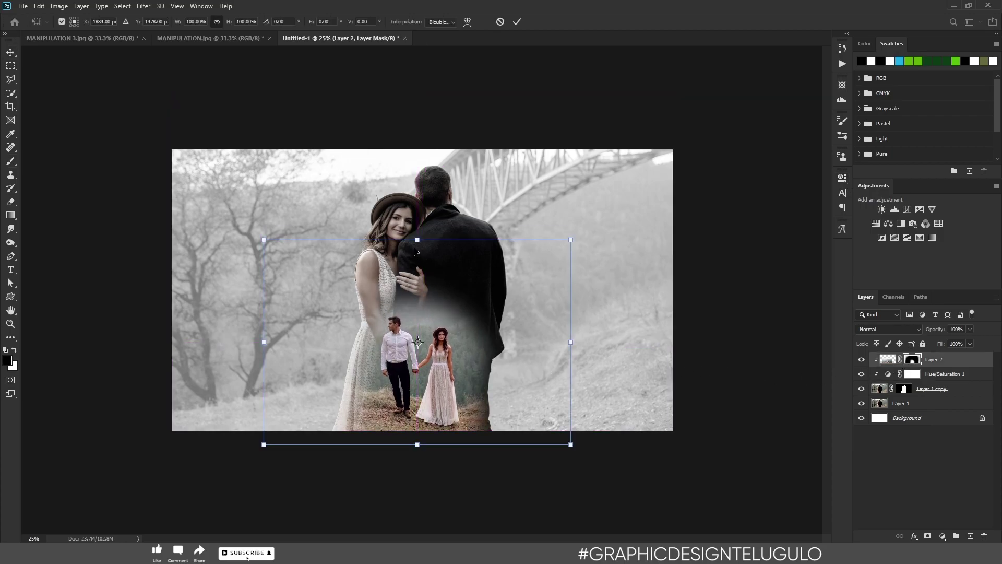
{"action": "left_click_drag", "start_coordinate": [417, 240], "coordinate": [417, 234]}
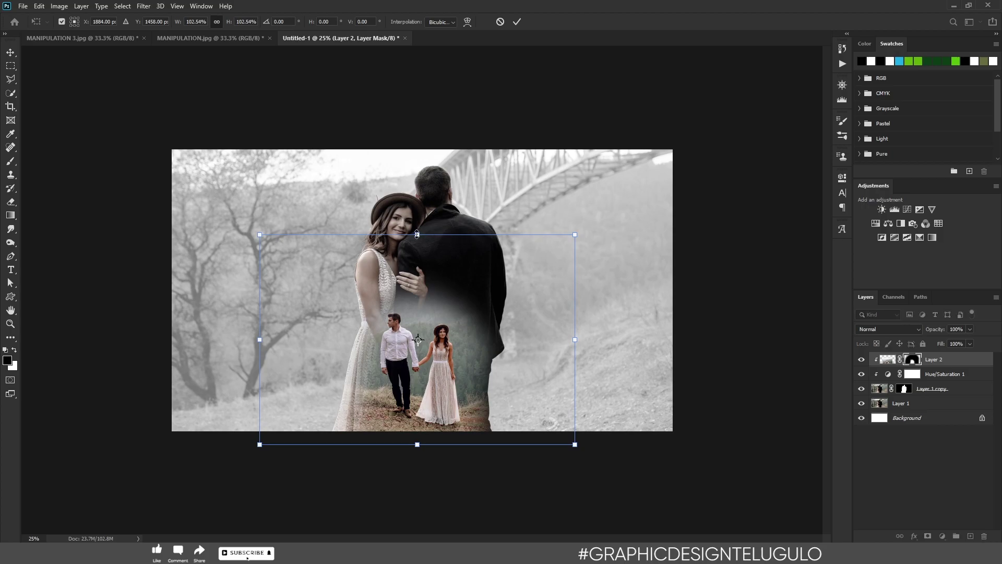
{"action": "key", "text": "Return"}
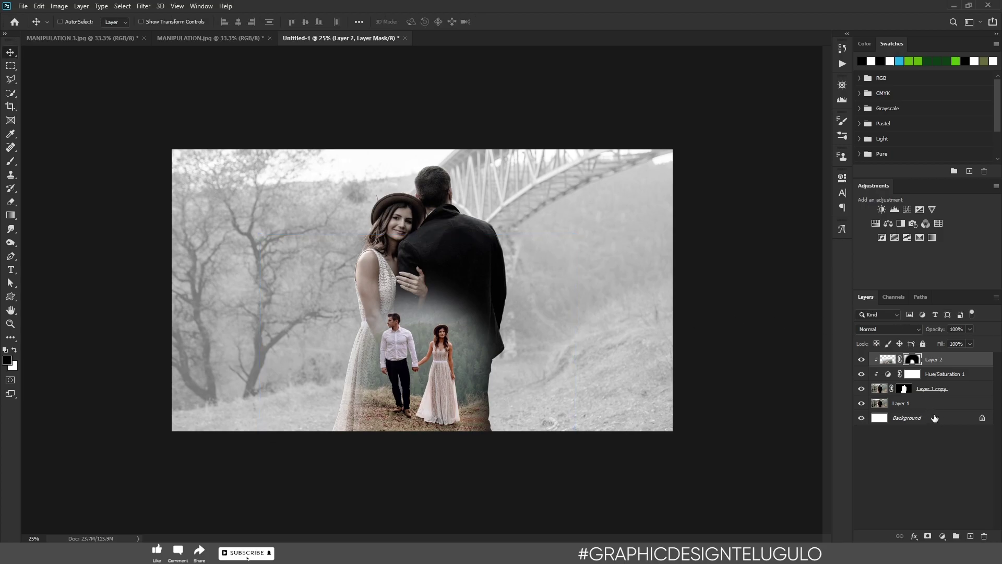
Reduce the fill of the black-and-white background on Layer 1 to 30%.
{"action": "left_click", "coordinate": [949, 398]}
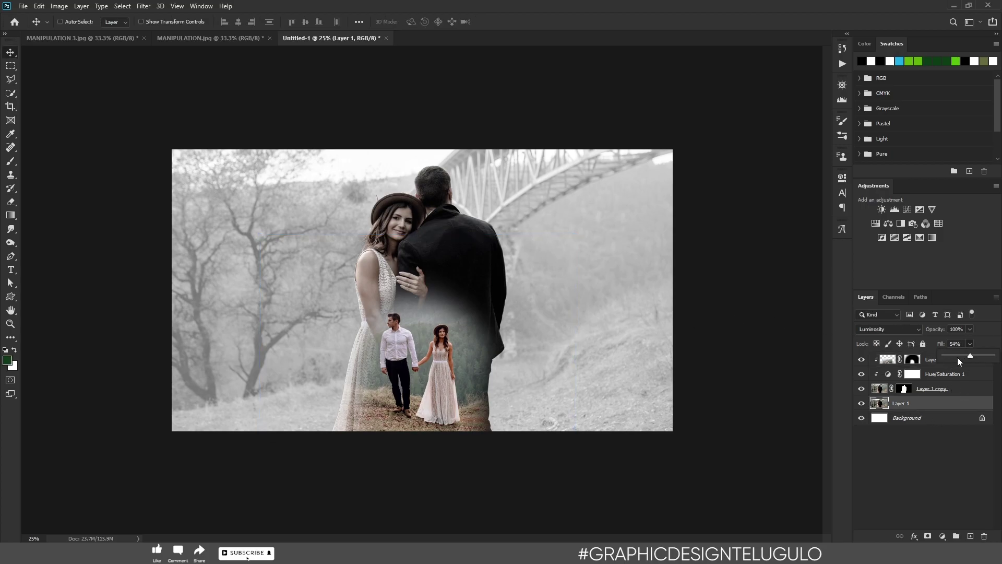
{"action": "left_click_drag", "start_coordinate": [958, 358], "coordinate": [963, 357]}
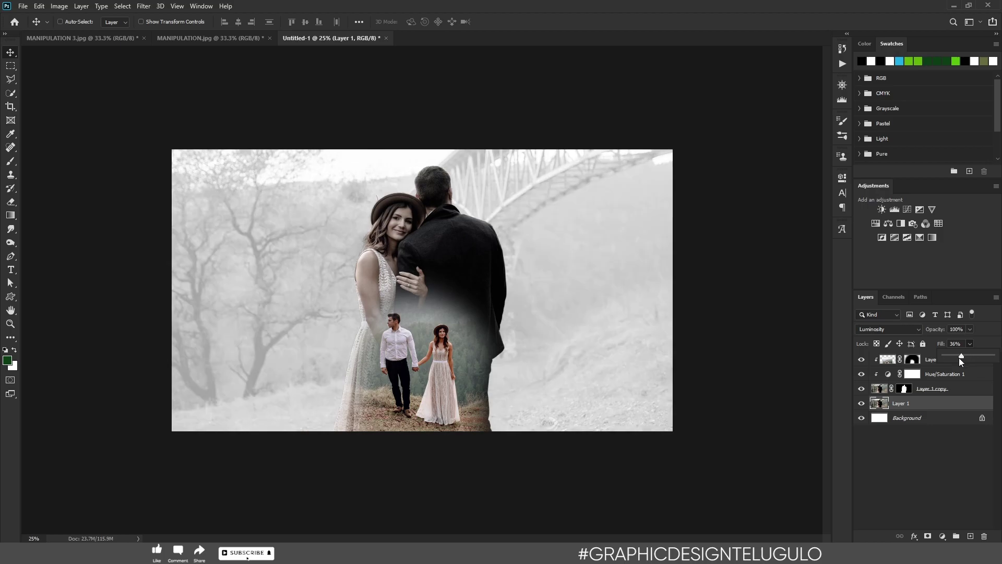
{"action": "left_click", "coordinate": [957, 357]}
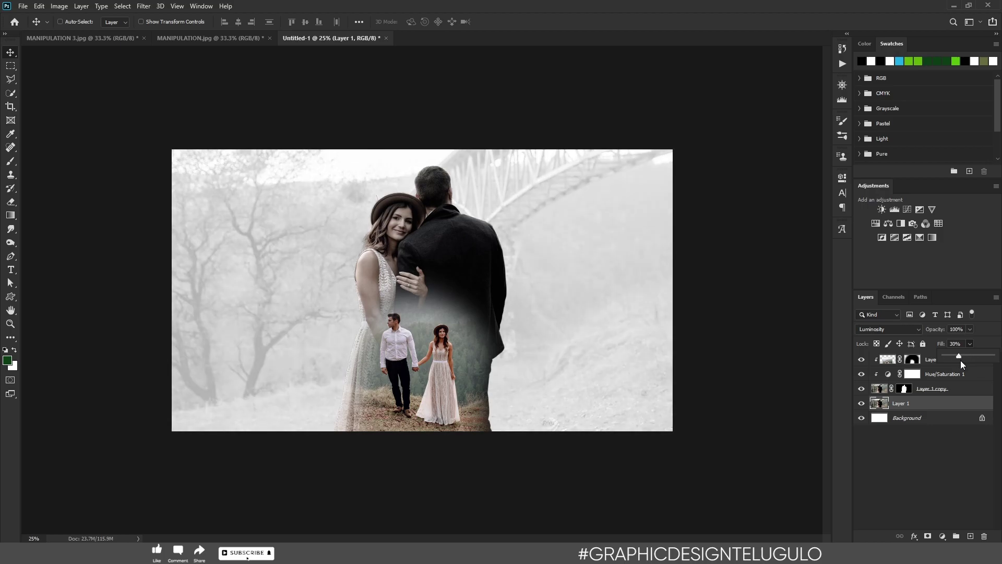
{"action": "left_click", "coordinate": [928, 441]}
Lower the saturation of the Hue/Saturation 1 adjustment to -85 and deselect all layers.
{"action": "left_click", "coordinate": [957, 375]}
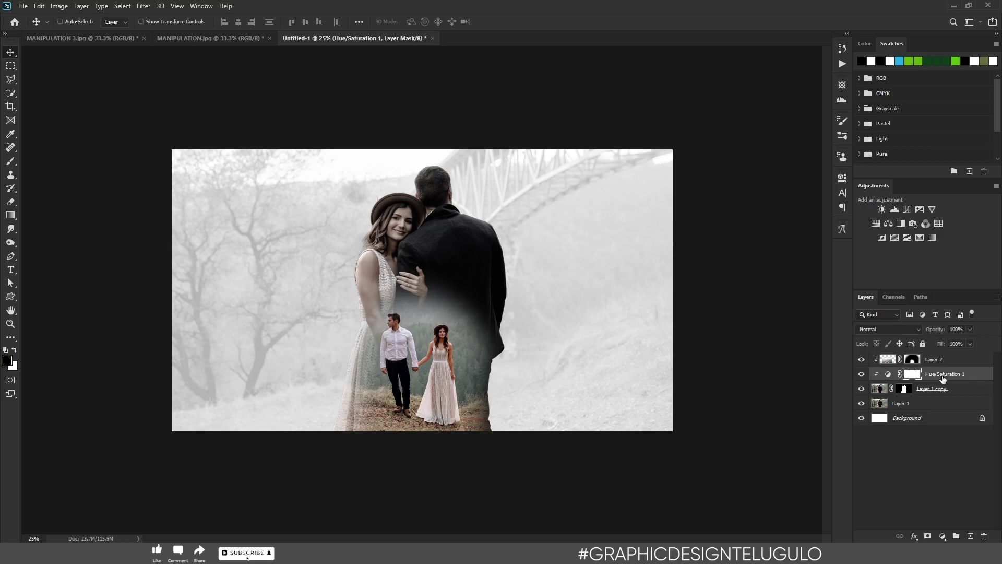
{"action": "double_click", "coordinate": [889, 373]}
{"action": "left_click_drag", "start_coordinate": [710, 270], "coordinate": [703, 268]}
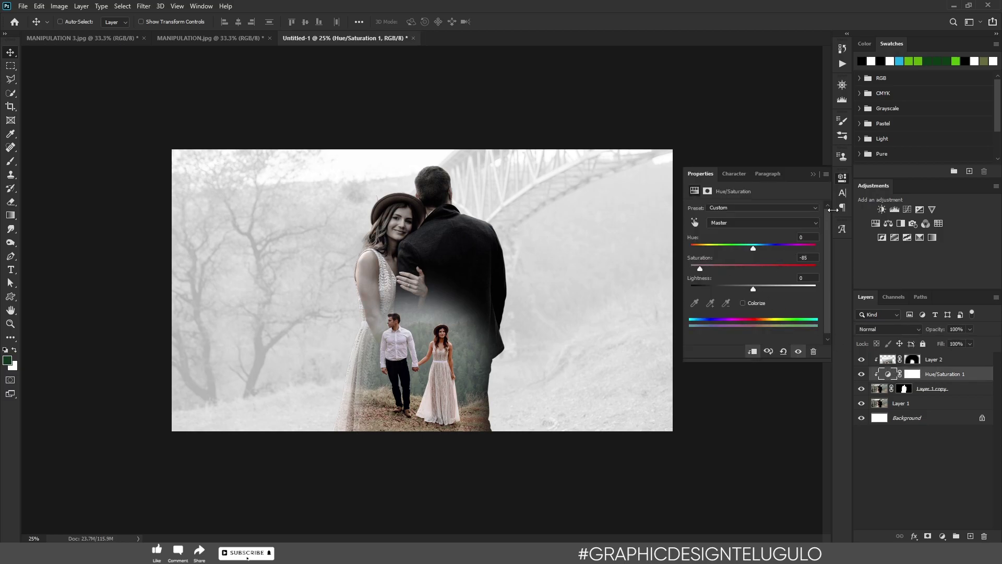
{"action": "left_click", "coordinate": [842, 177]}
{"action": "left_click", "coordinate": [944, 459]}
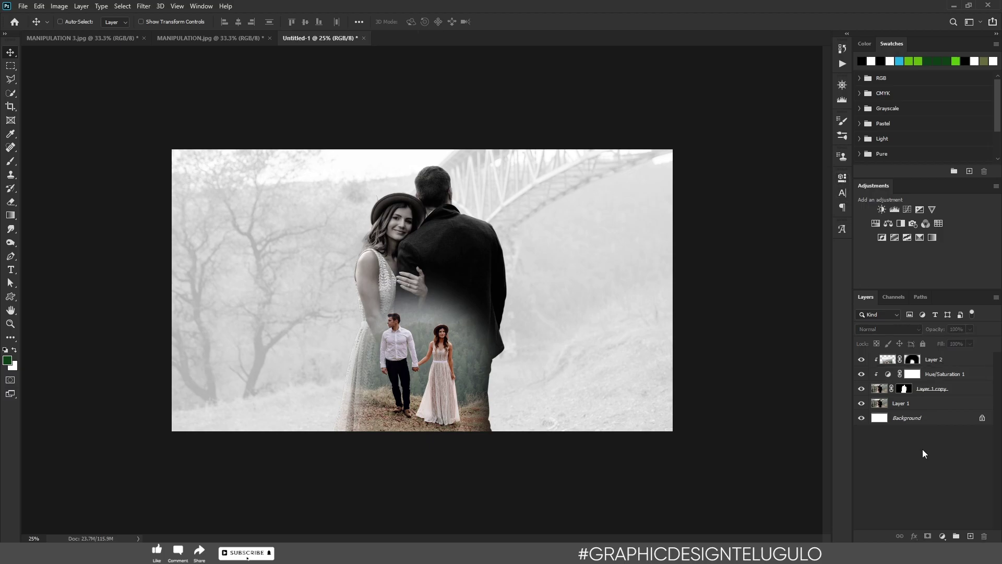